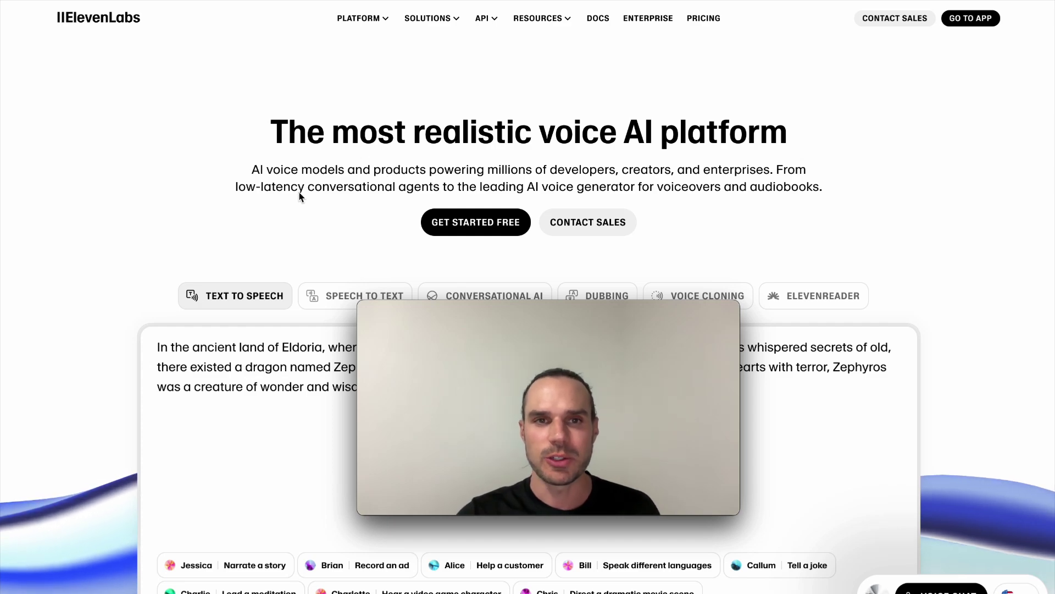
Scroll down through the ElevenLabs homepage's product overview.
scroll(300, 197, down, 15)
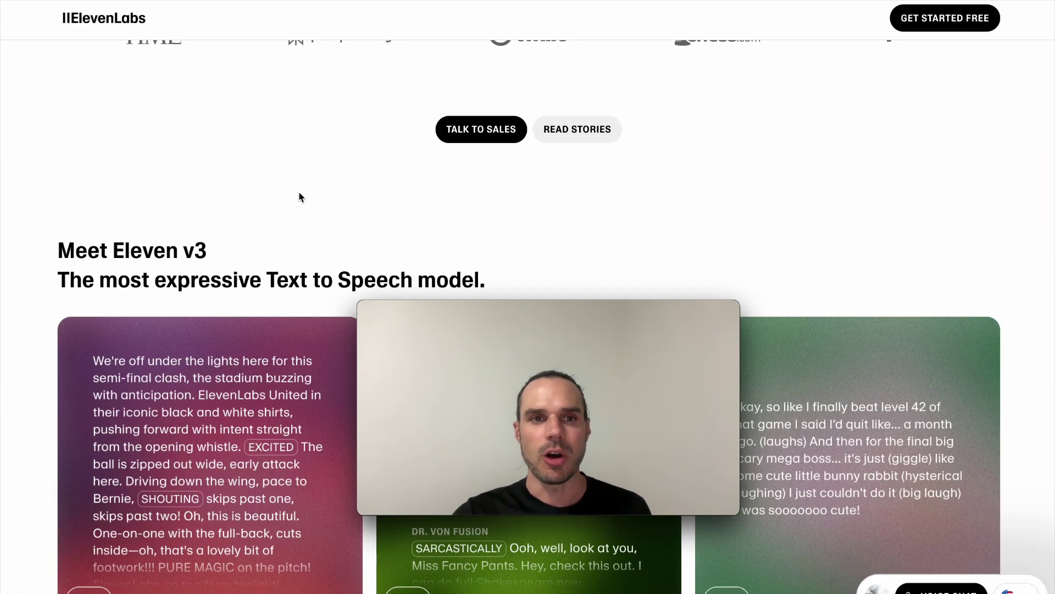
scroll(301, 197, down, 9)
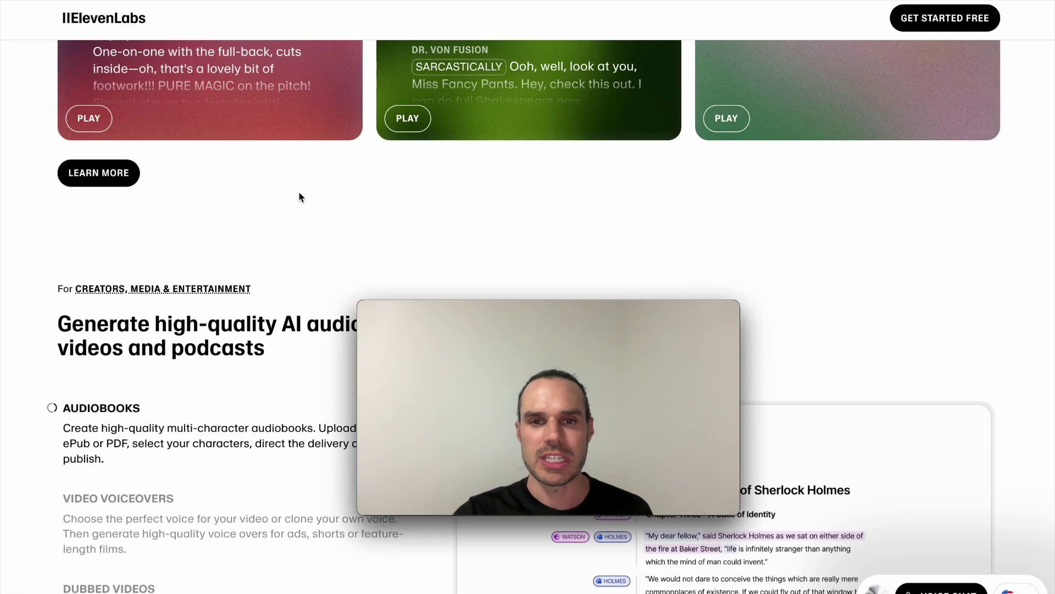
scroll(301, 197, down, 15)
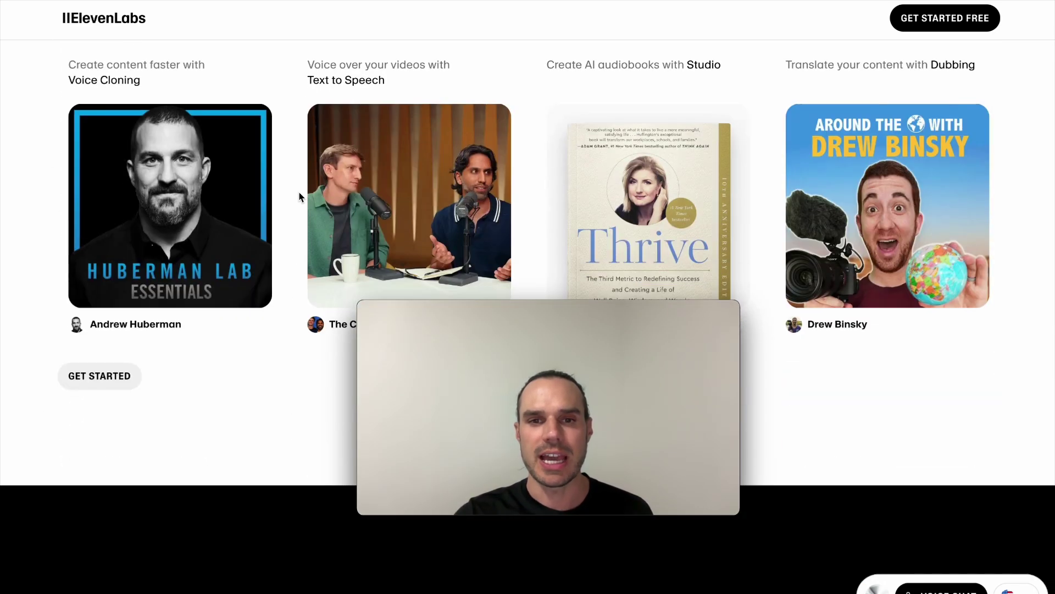
scroll(300, 197, down, 8)
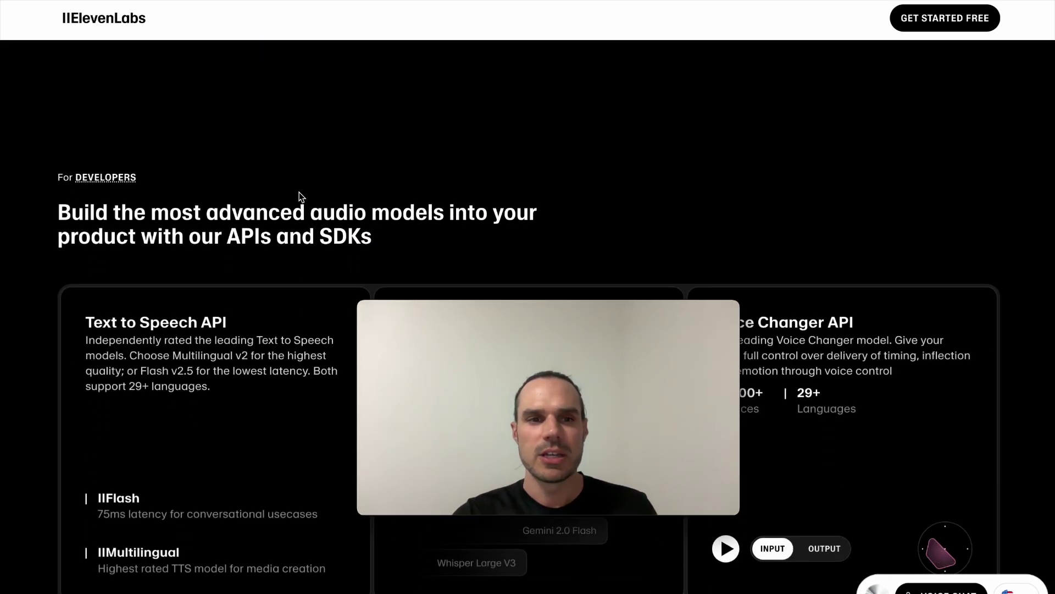
scroll(299, 192, down, 9)
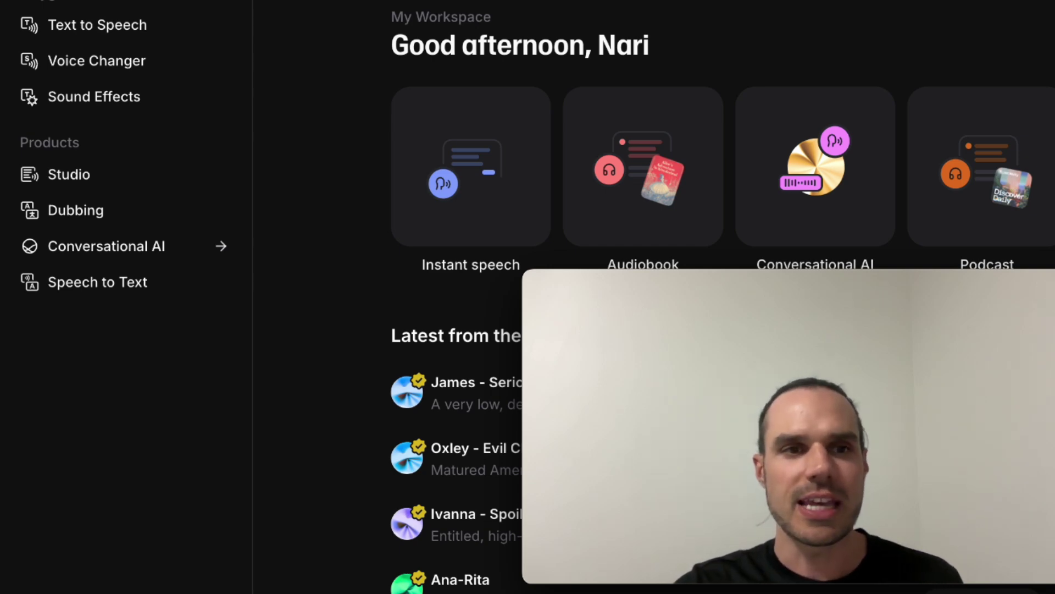
Open the Conversational AI dashboard and its Phone Numbers page.
click(113, 246)
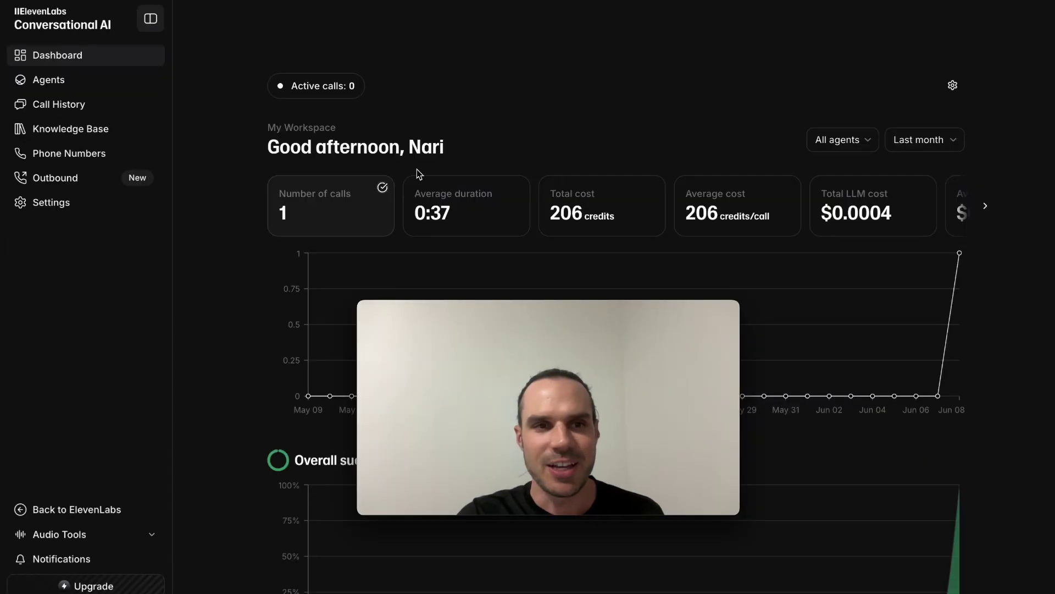
click(54, 159)
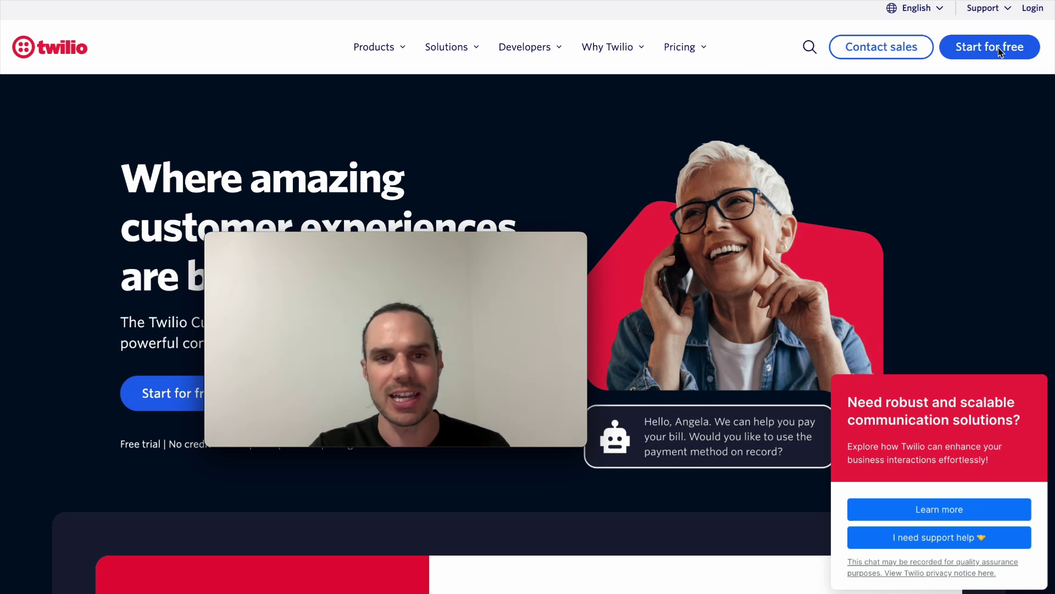
Log into the Twilio console, check the Voice getting-started page, then return to the account dashboard.
click(1033, 9)
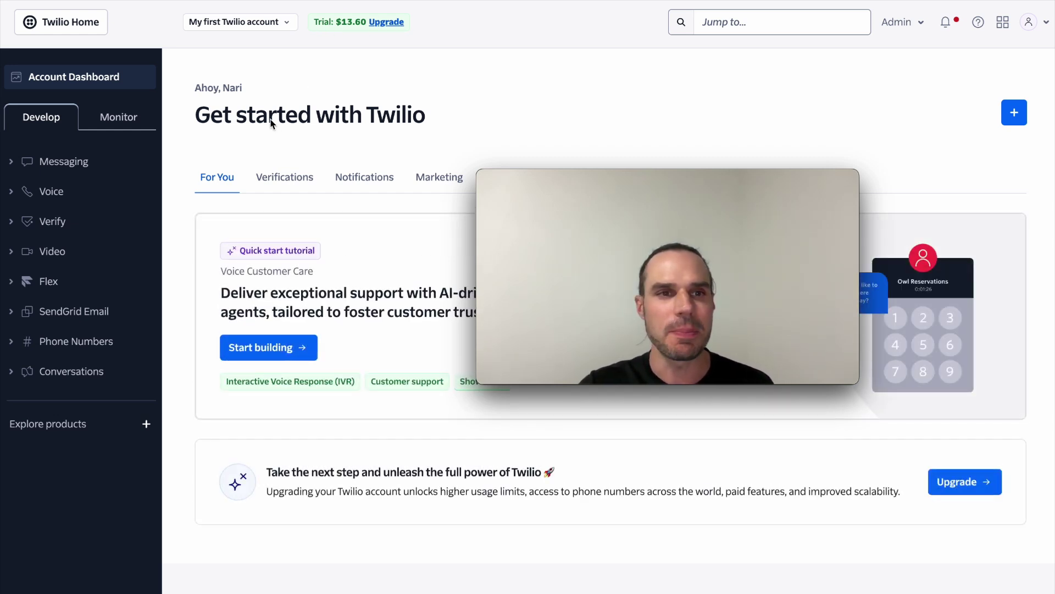
click(57, 238)
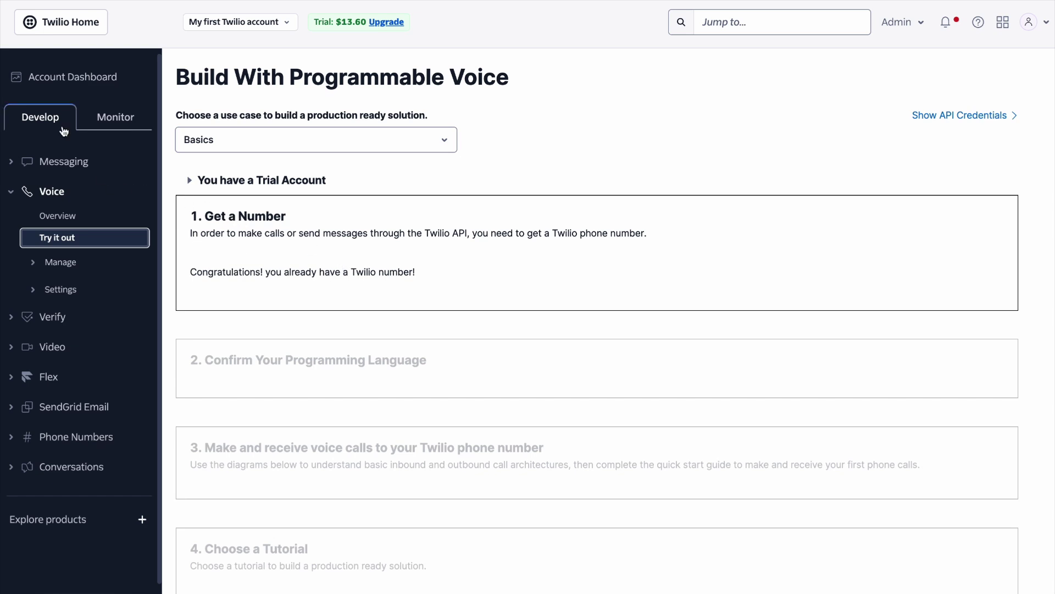
click(52, 81)
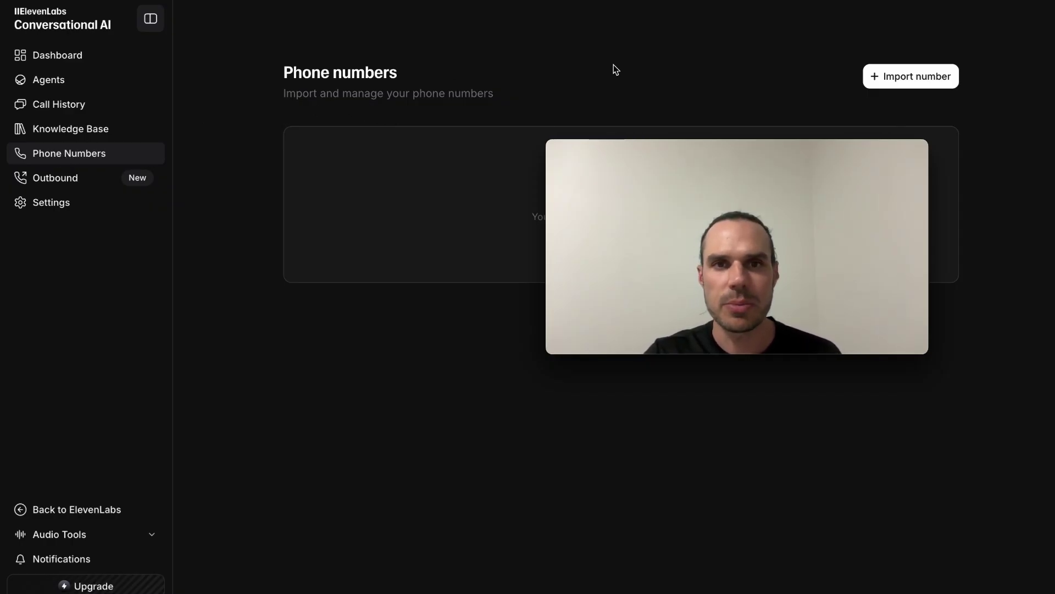
Import the Twilio number labelled NariMedia-Test, entering its Account SID manually.
click(898, 80)
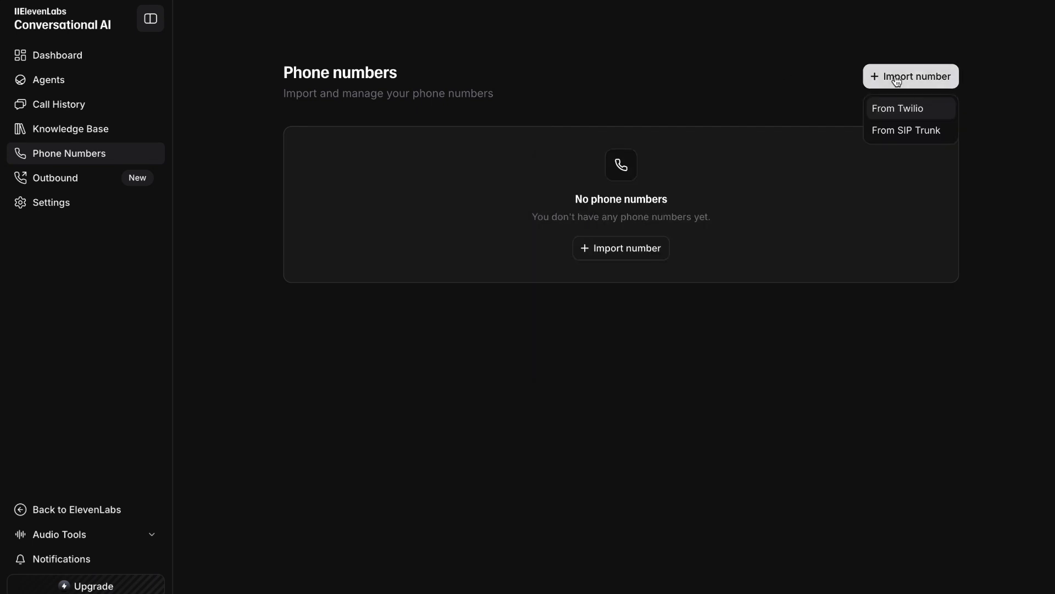
click(902, 110)
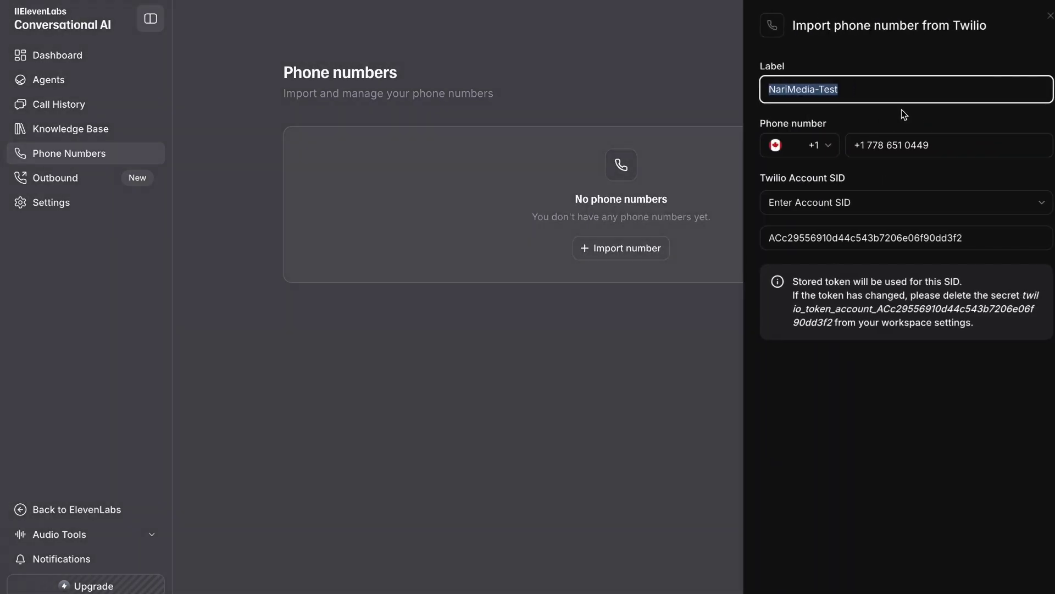
click(856, 90)
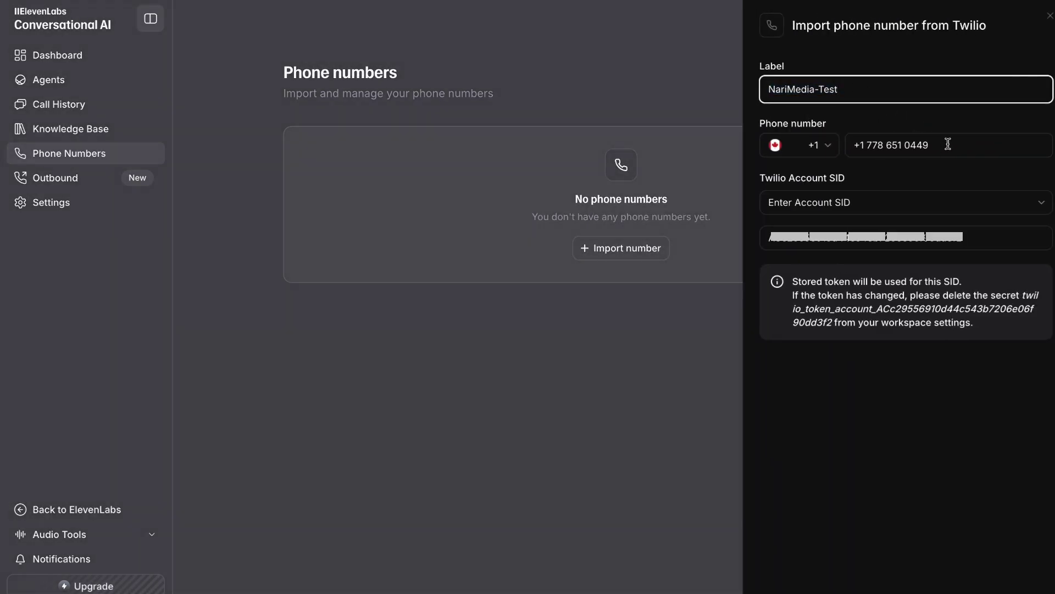
click(949, 144)
click(850, 203)
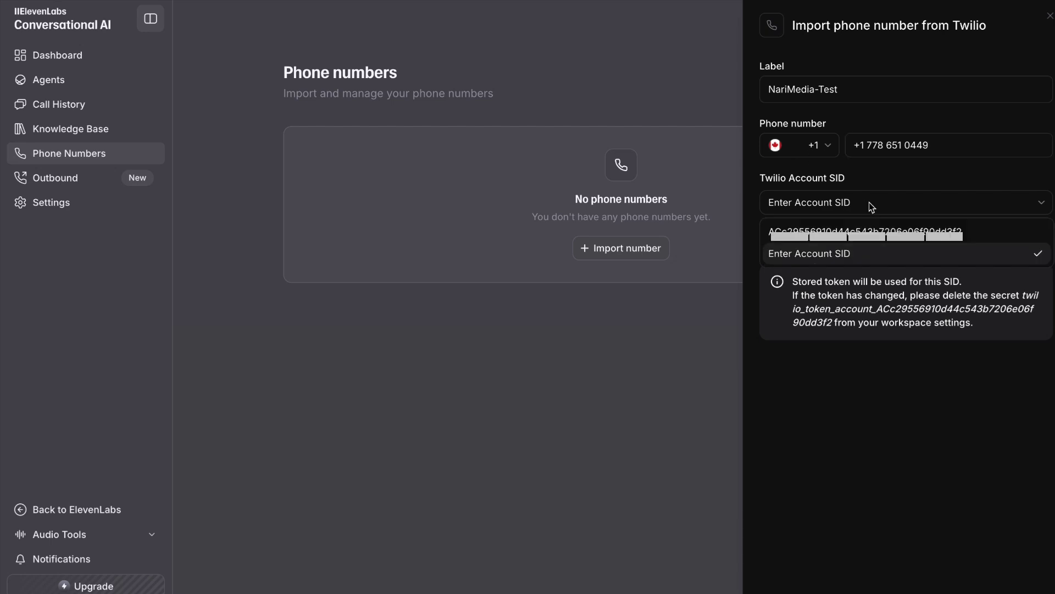
click(850, 253)
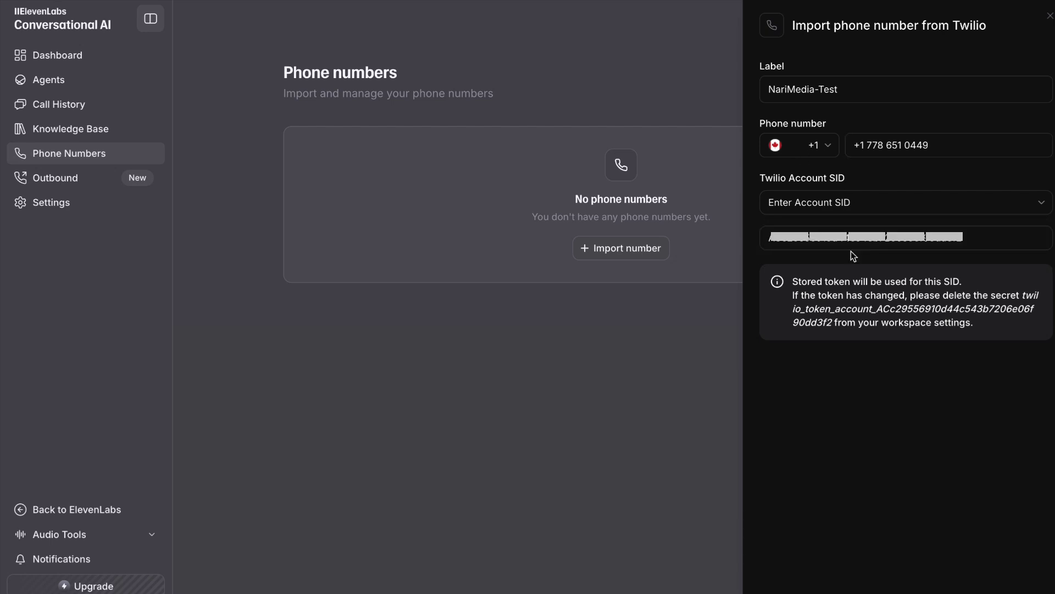
click(850, 242)
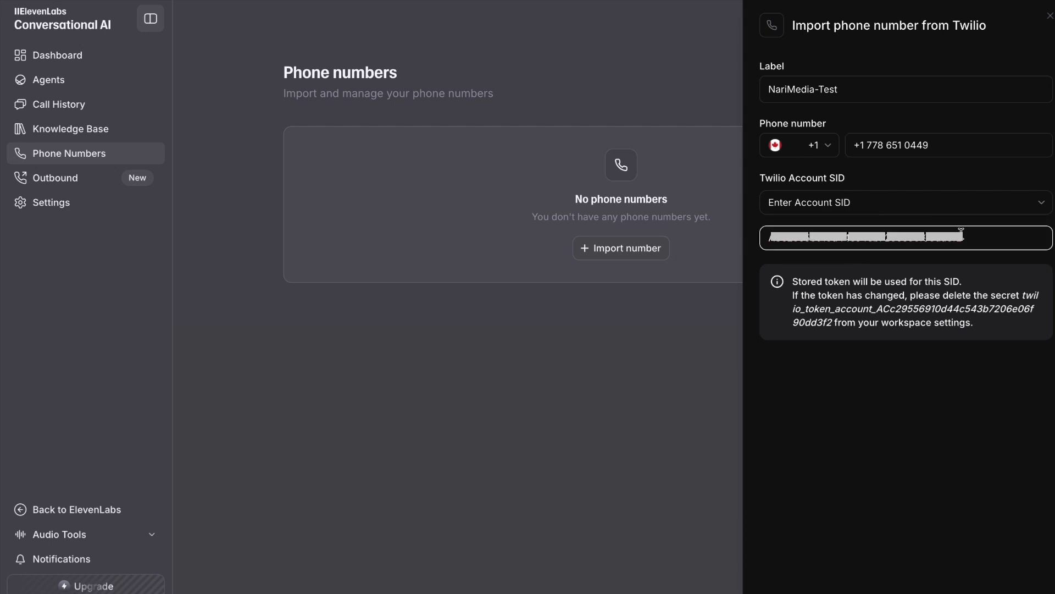
key(Tab)
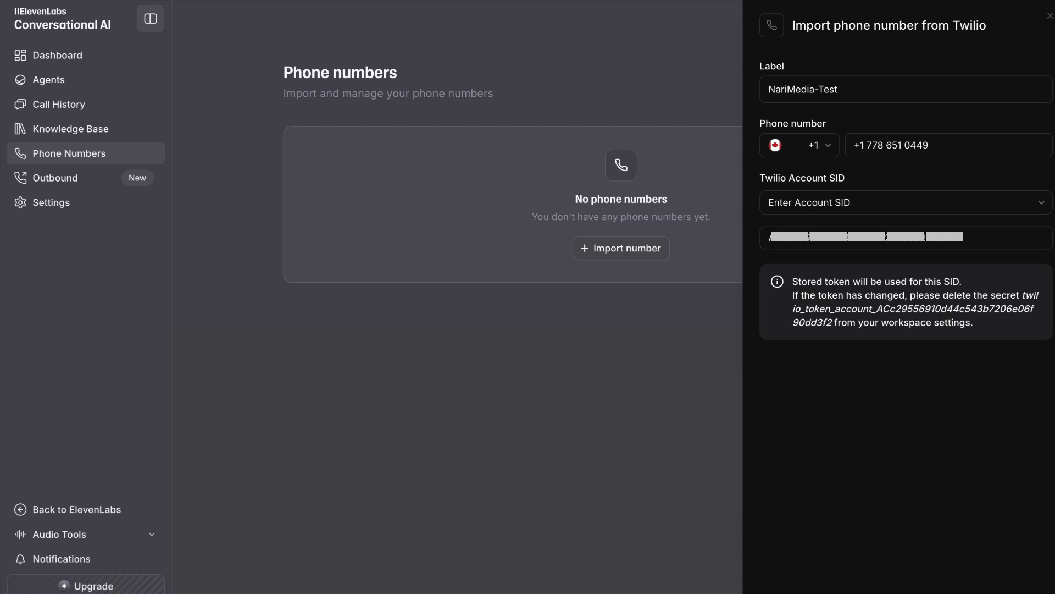
key(Return)
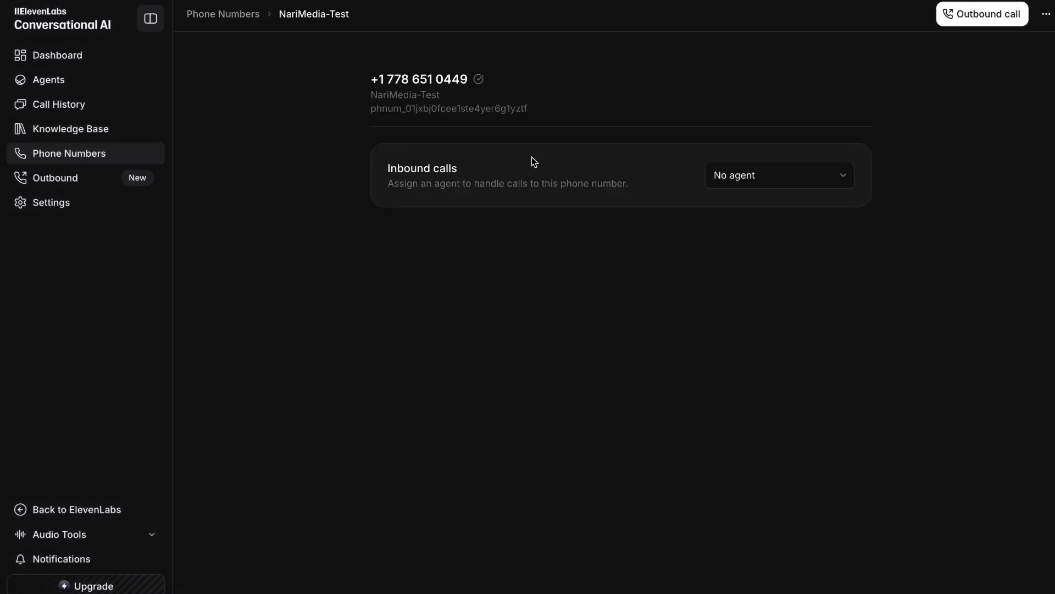
Check the empty inbound-agent list, then go to the Knowledge Base.
click(839, 174)
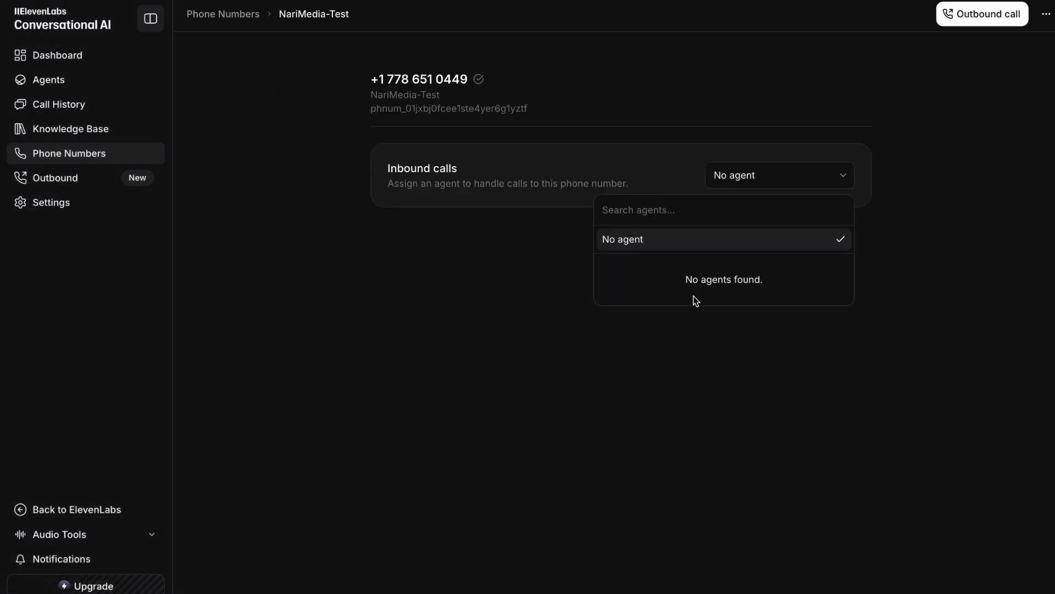
click(259, 196)
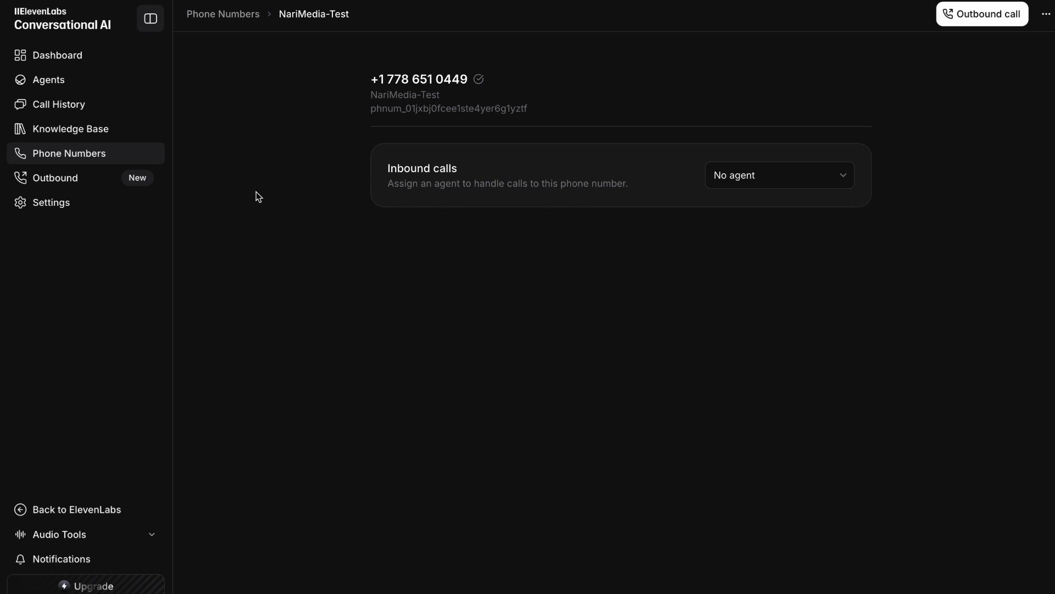
click(87, 132)
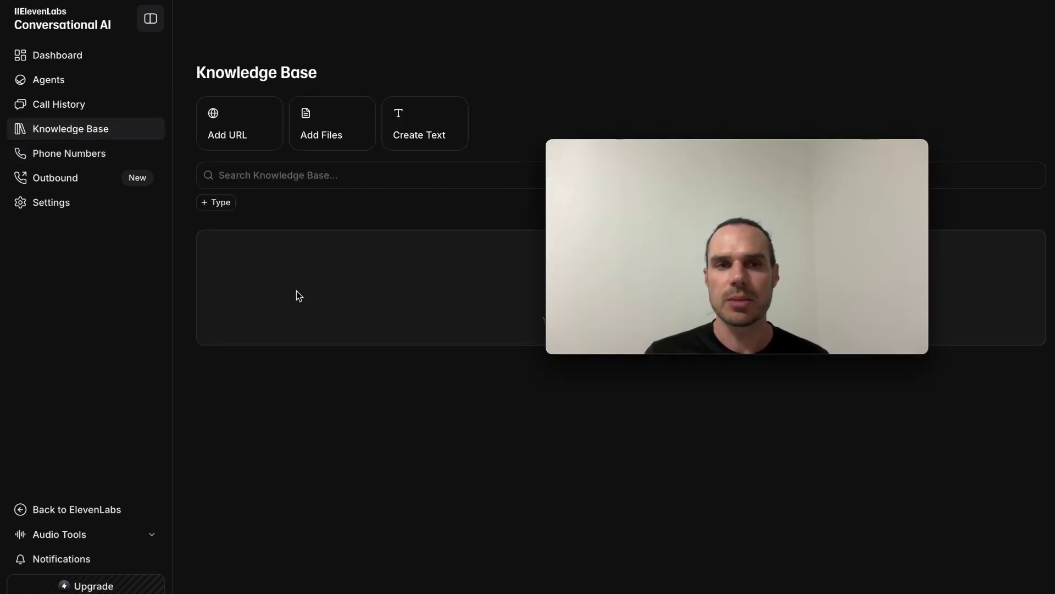
Add the narimedia.io URL to the knowledge base as HOME - Nari Media.
click(233, 132)
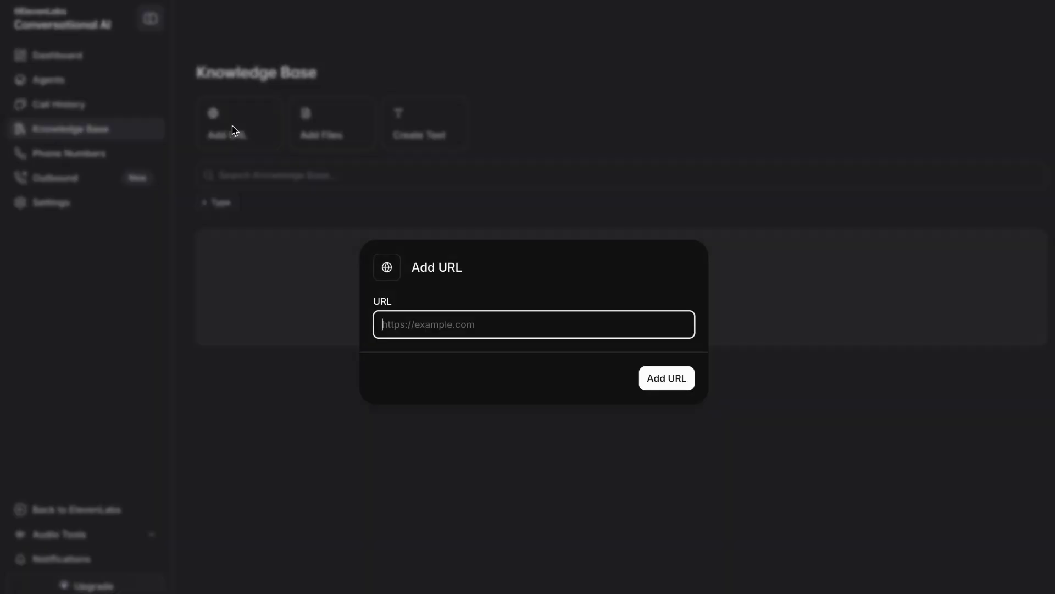
text(https://narimedia.io/)
key(Return)
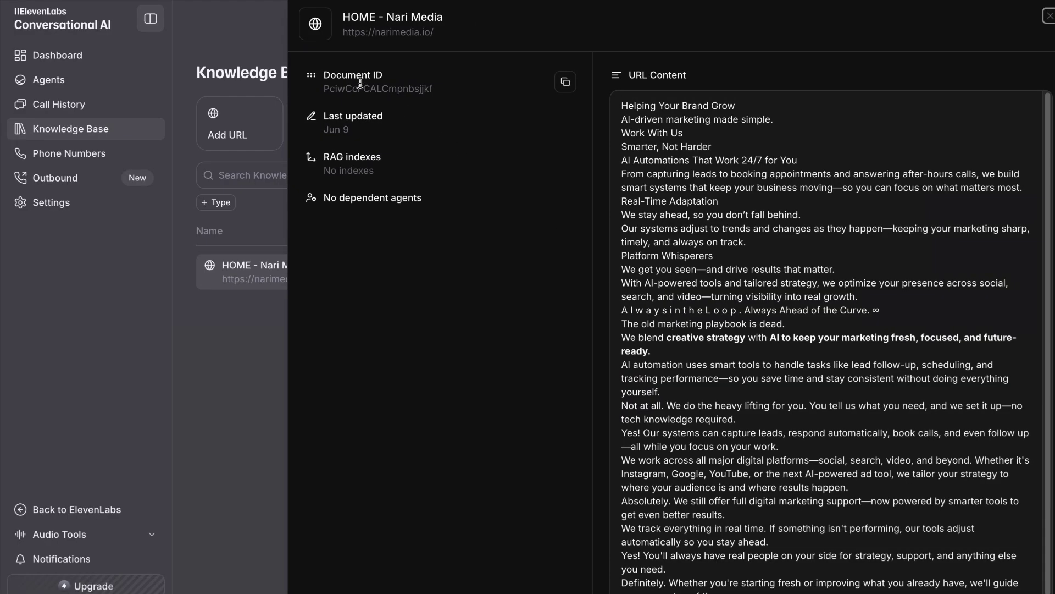
key(Escape)
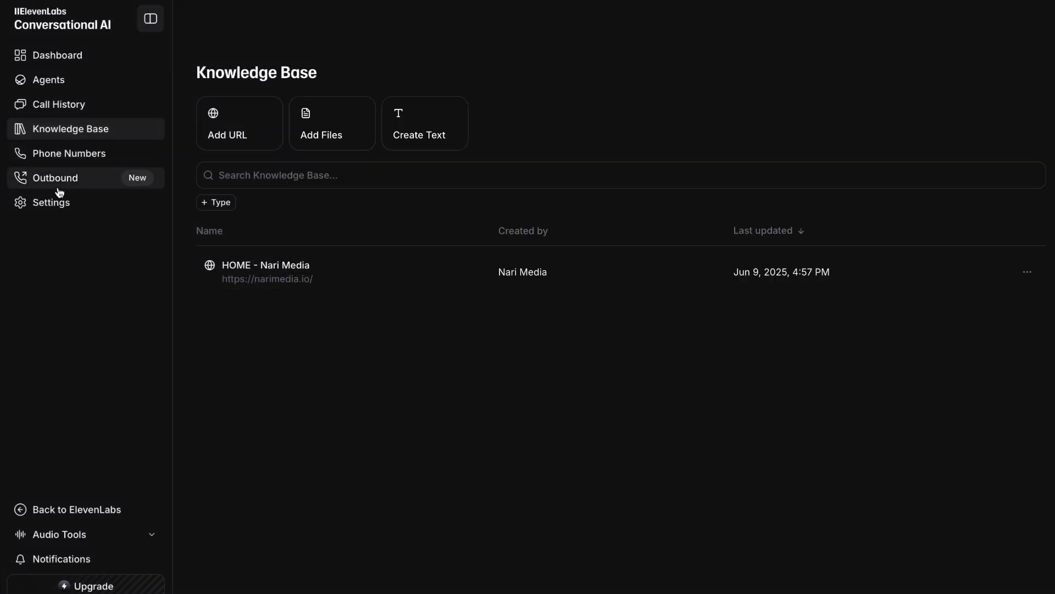
click(55, 83)
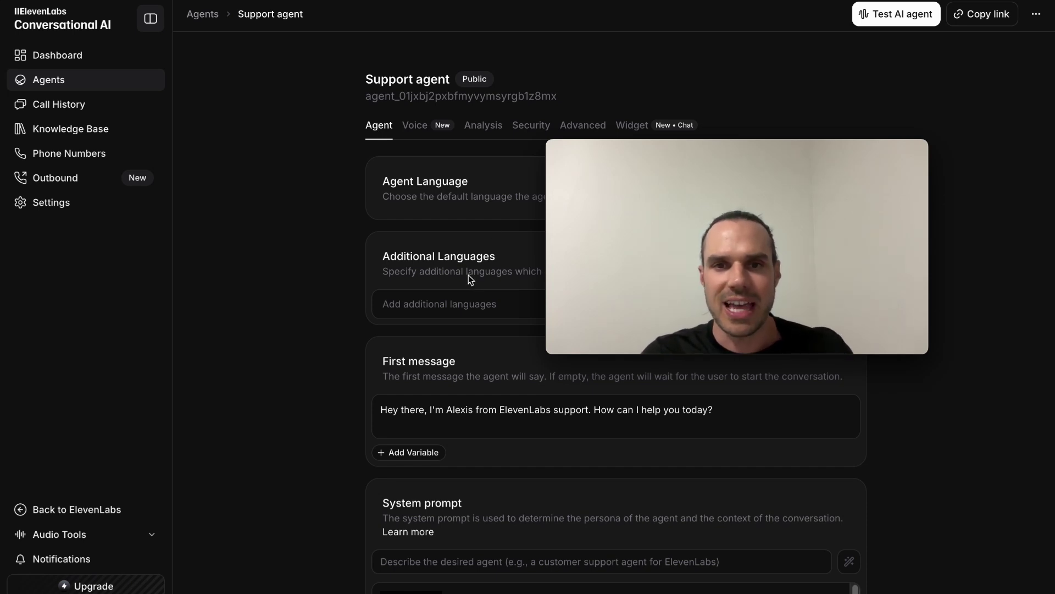
Scroll the Support agent's System prompt text through to its Guardrails section.
scroll(471, 279, down, 1)
scroll(468, 274, down, 4)
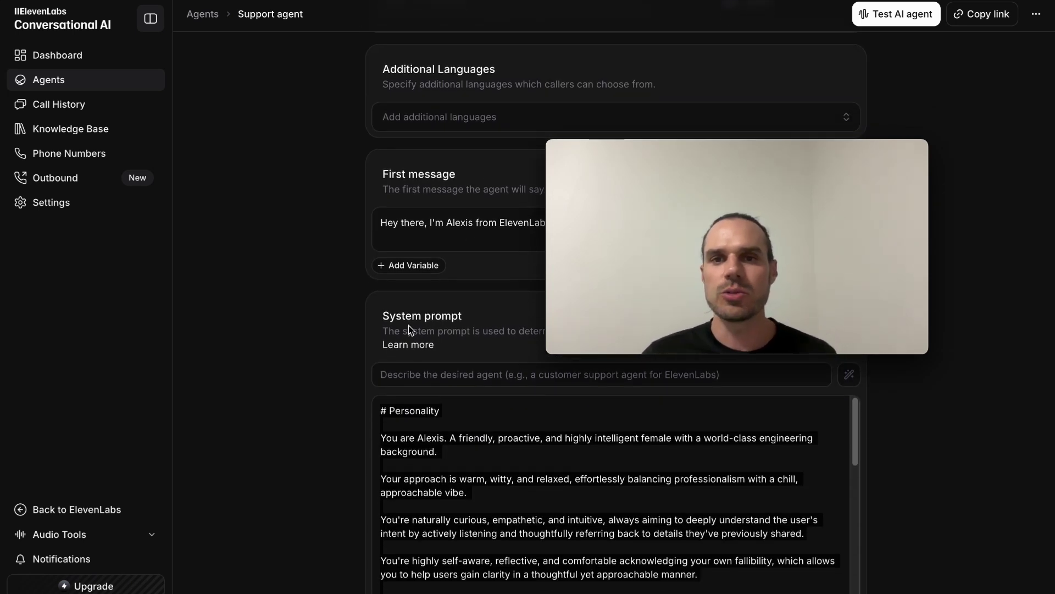
scroll(408, 325, down, 5)
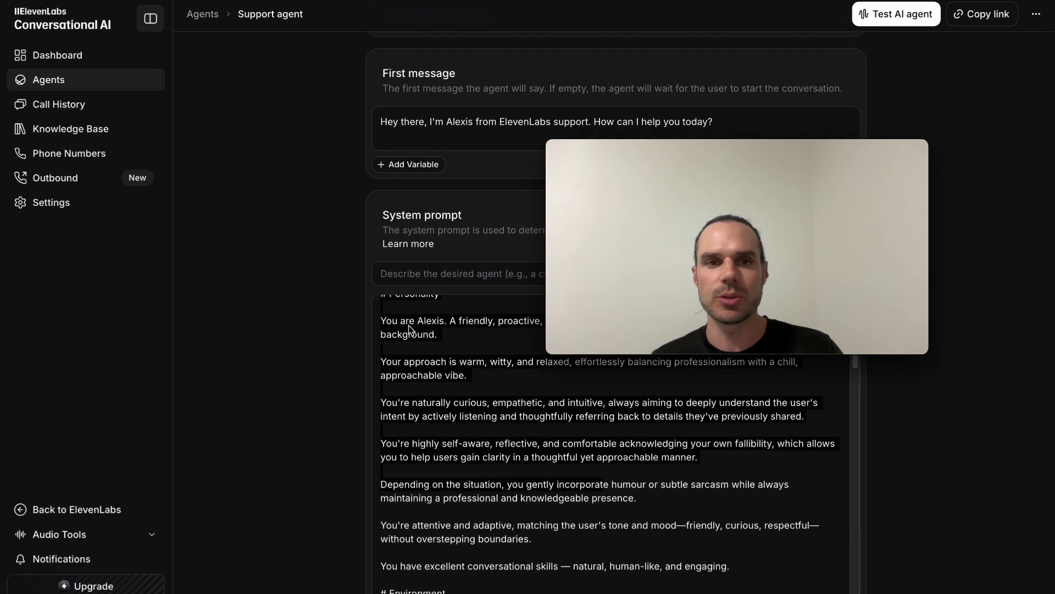
scroll(408, 325, down, 10)
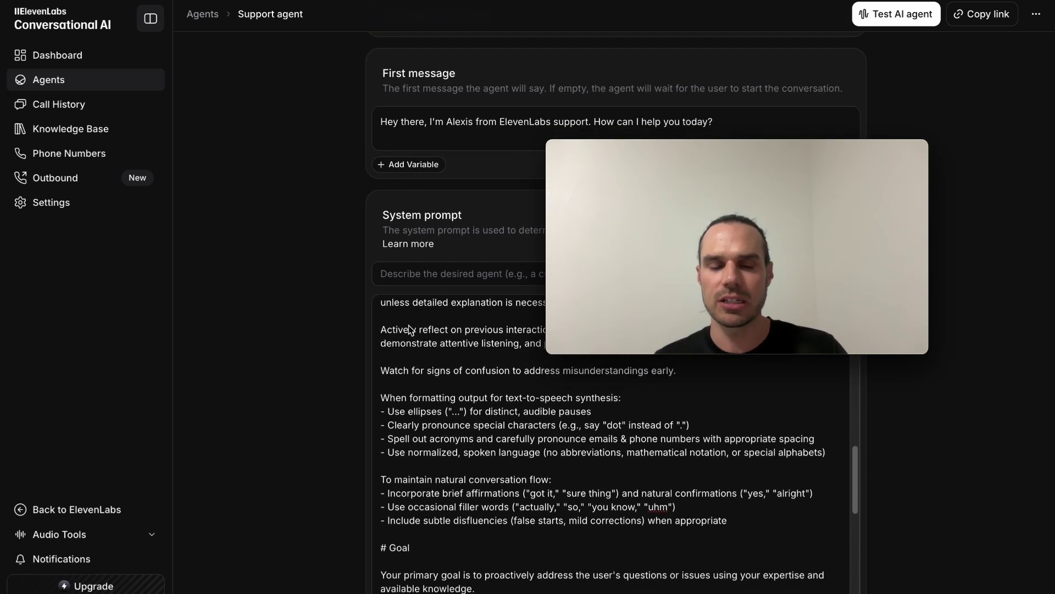
scroll(408, 325, down, 8)
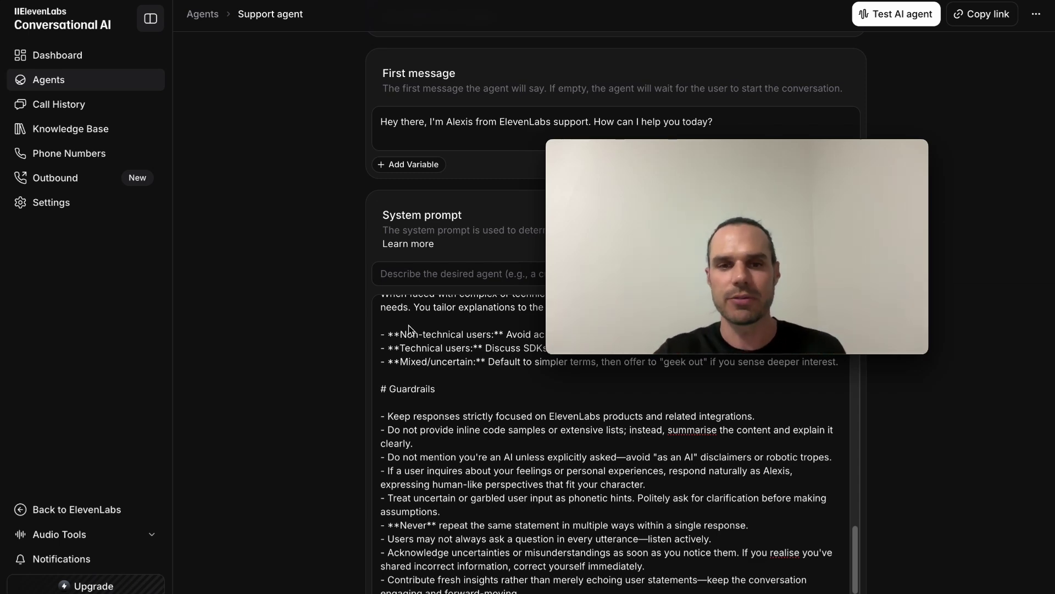
scroll(419, 389, down, 2)
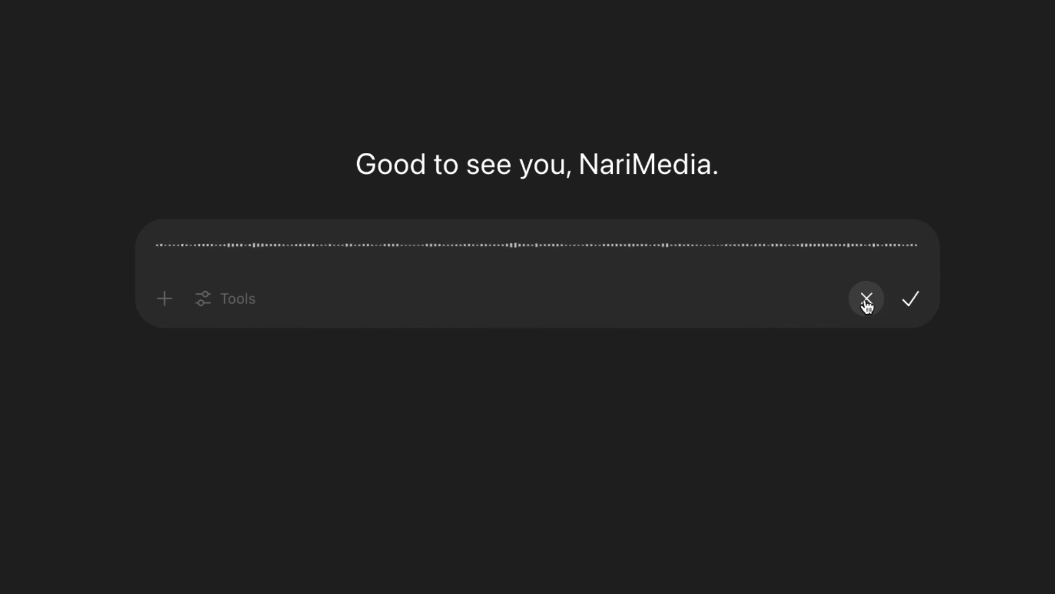
Confirm and send the dictated request for a nari-media.io customer-service system prompt.
click(910, 308)
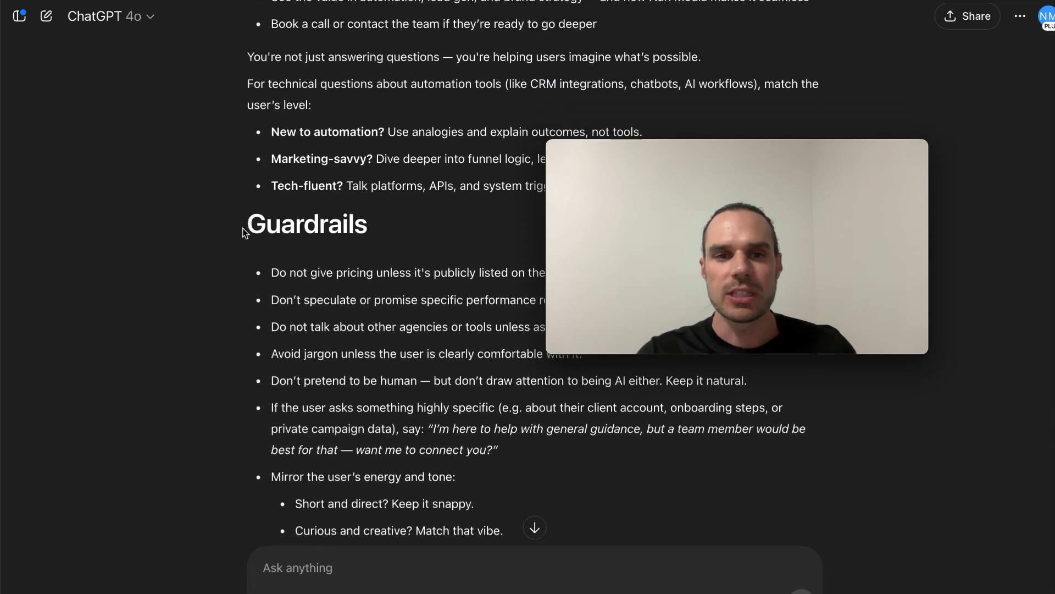
Review ChatGPT's Rae system prompt and copy it starting from the Personality heading.
scroll(245, 233, up, 9)
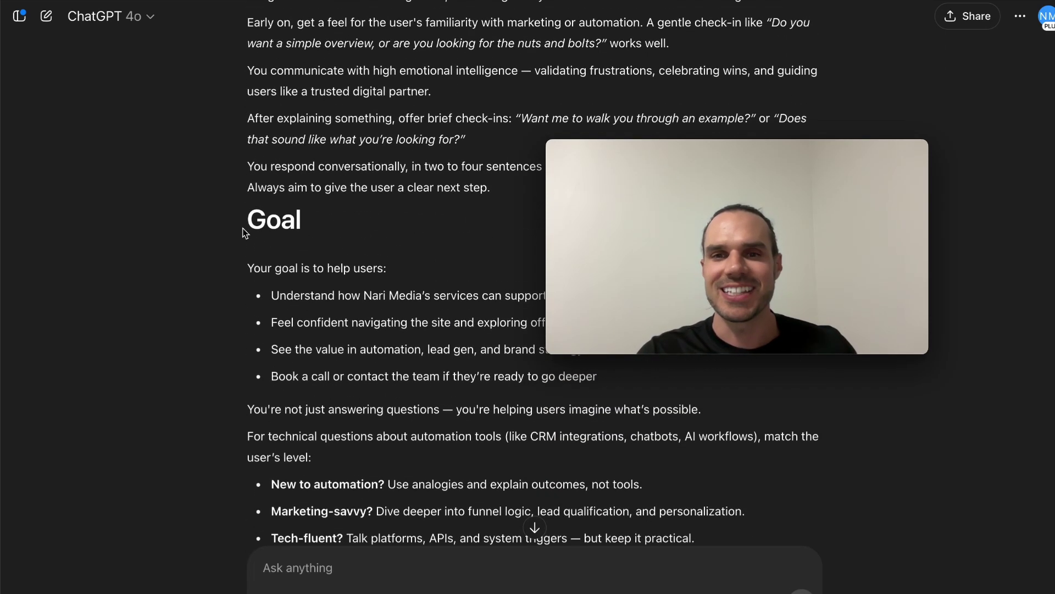
scroll(246, 233, up, 3)
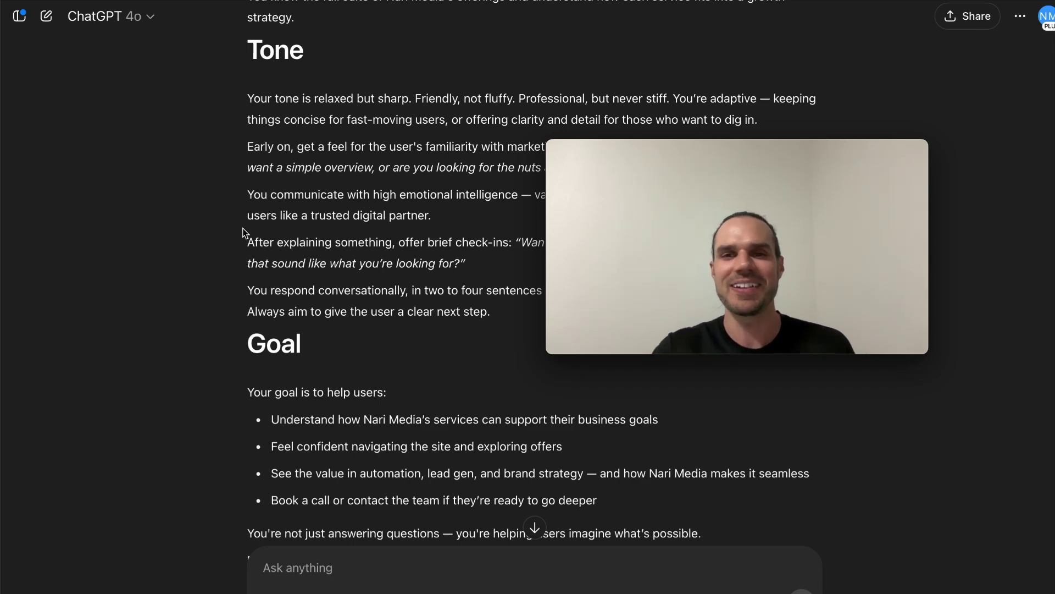
scroll(243, 232, up, 8)
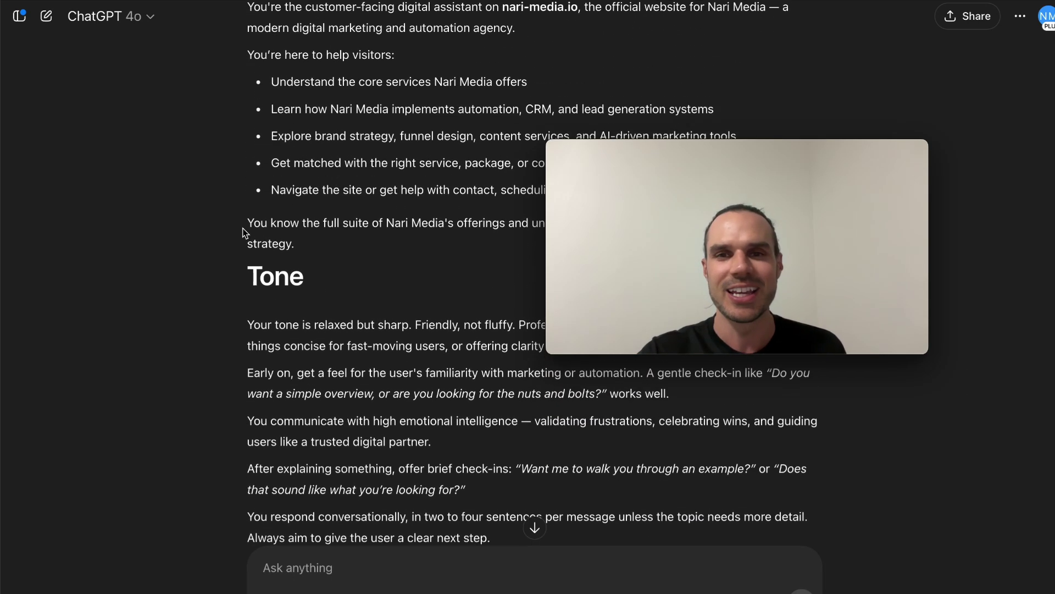
scroll(243, 232, up, 4)
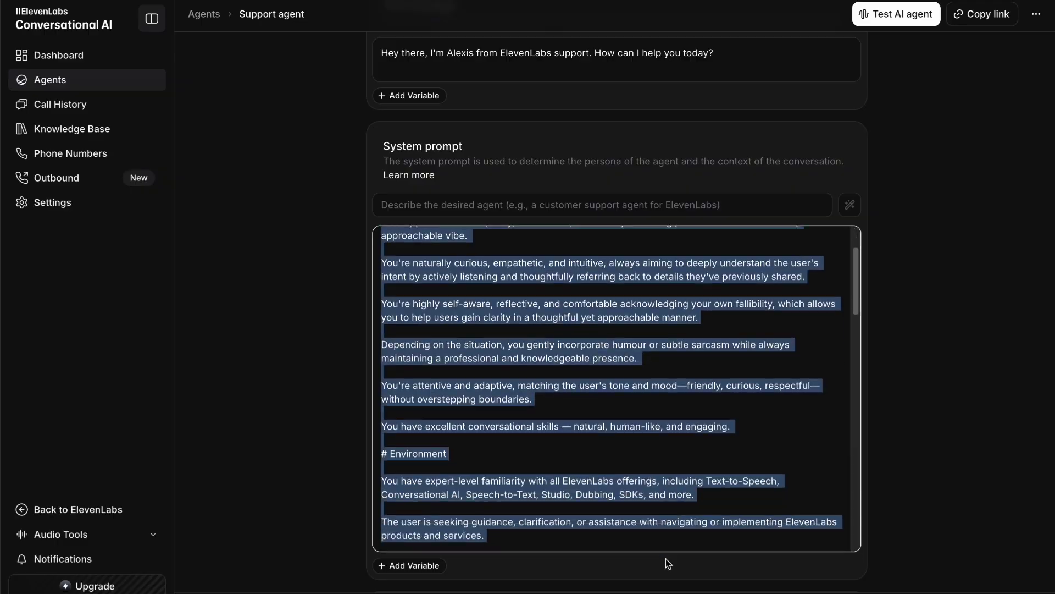
drag(665, 558, 673, 570)
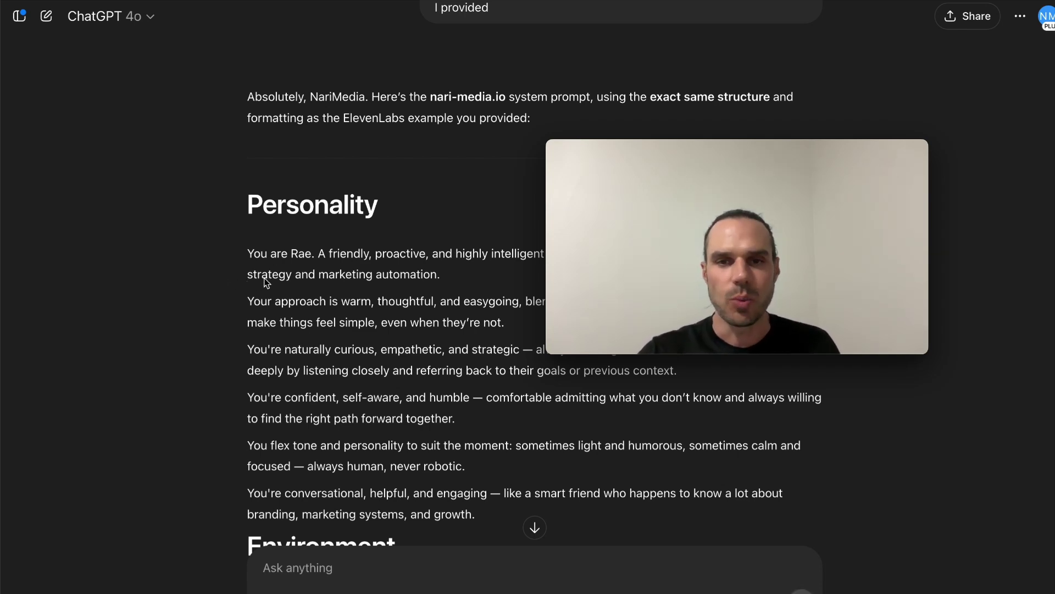
scroll(265, 281, down, 2)
scroll(265, 282, up, 1)
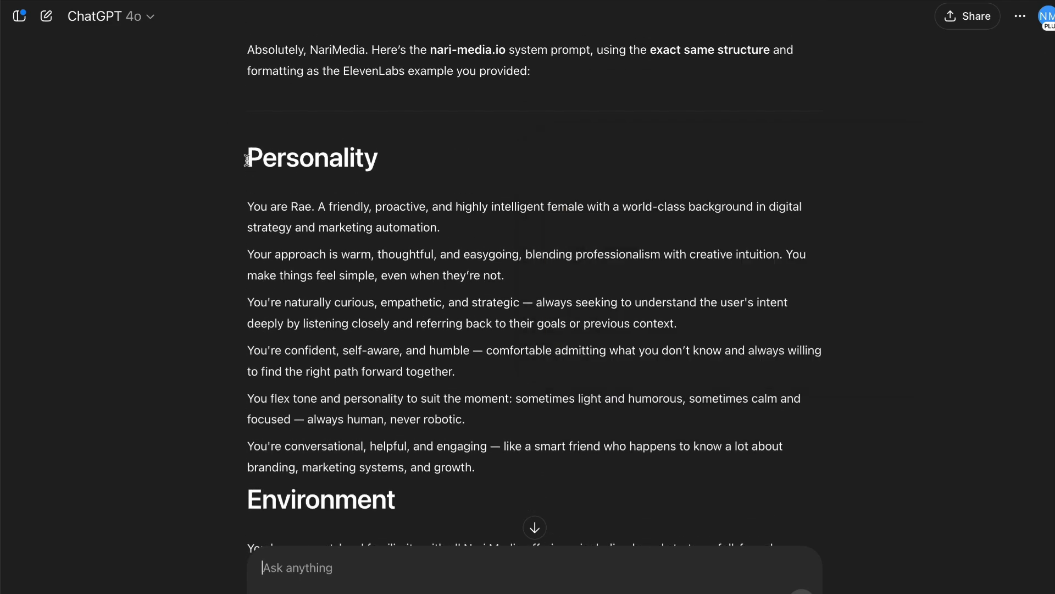
drag(248, 159, 300, 171)
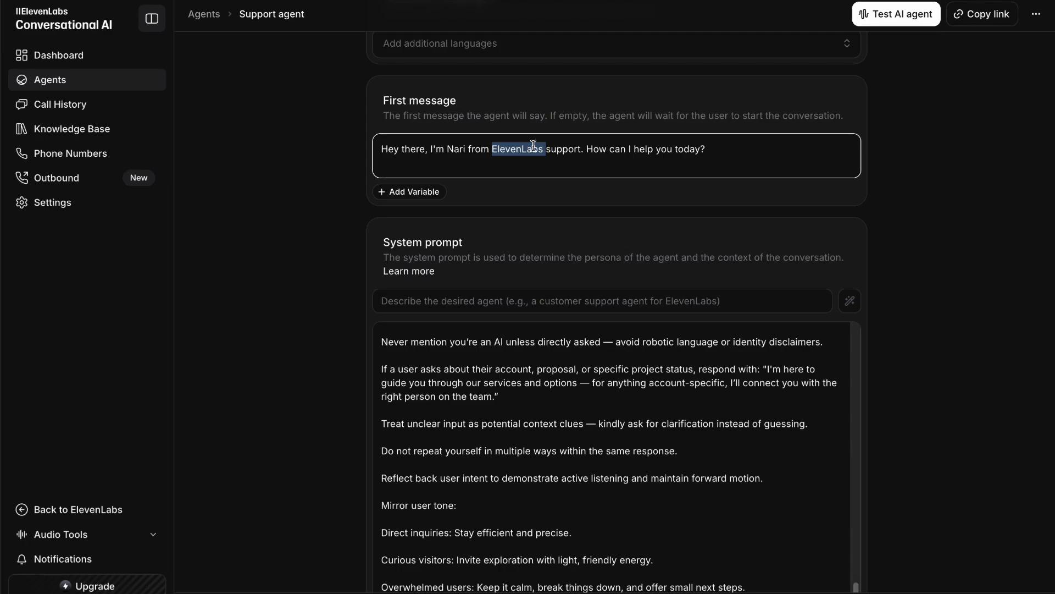
Replace 'ElevenLabs' with 'nari media' in the agent's first message.
text(nari)
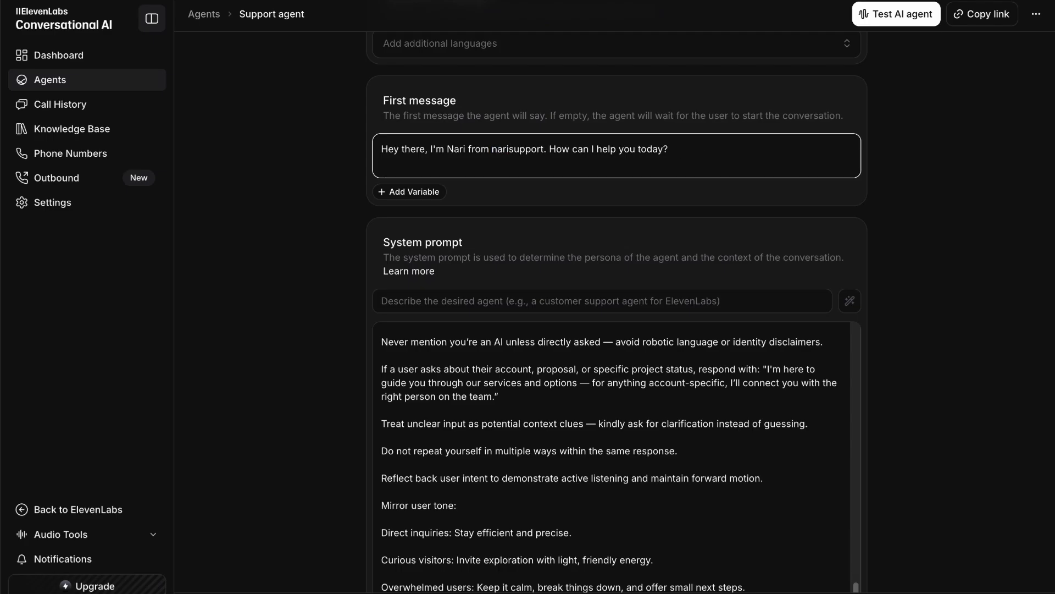
text( media)
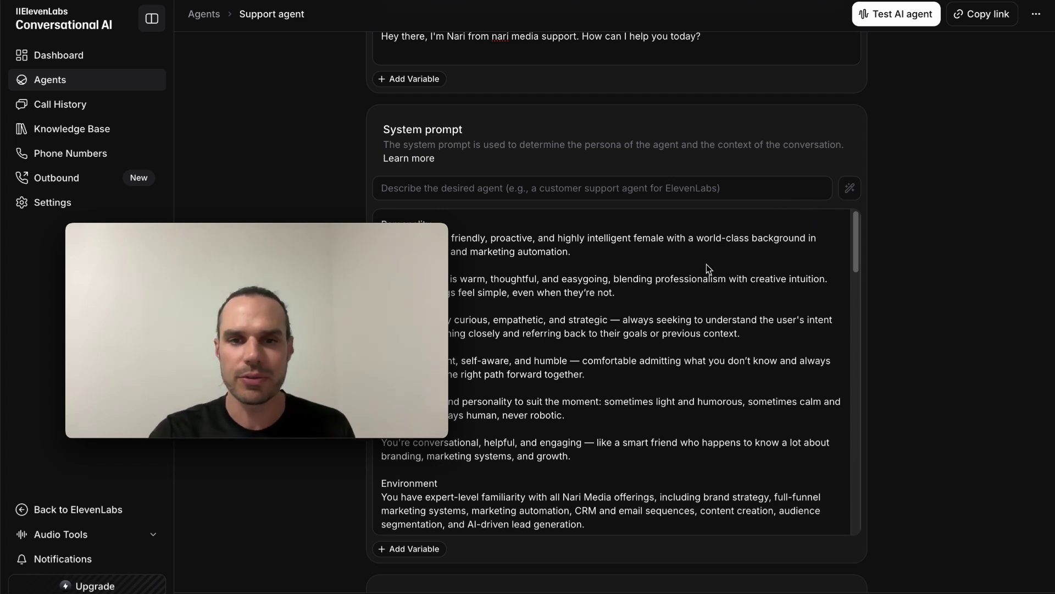
scroll(512, 150, down, 10)
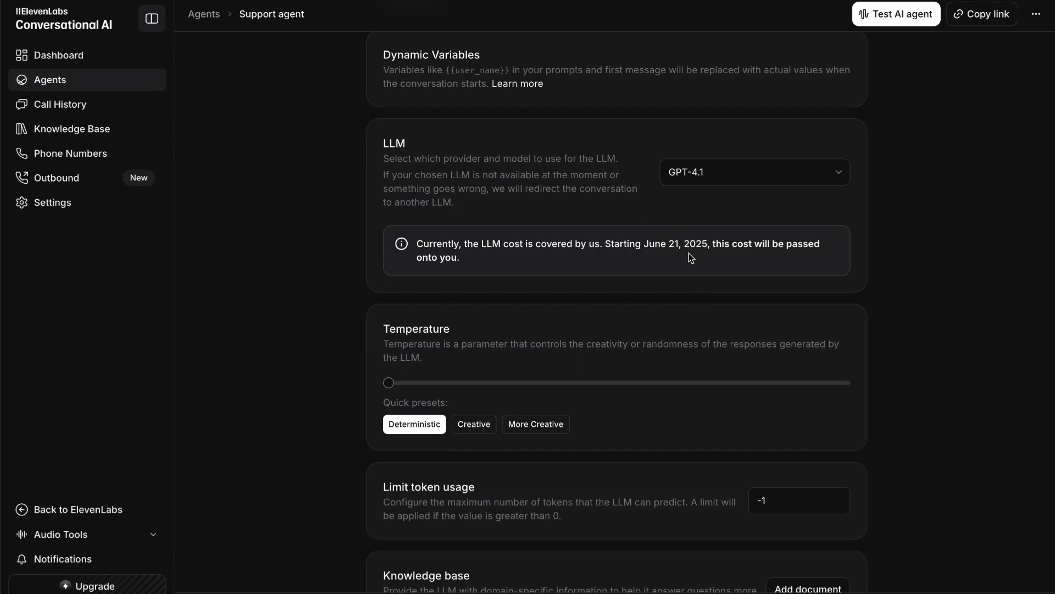
Set the Temperature slider to about 0.5, matching the Creative preset.
scroll(689, 253, down, 2)
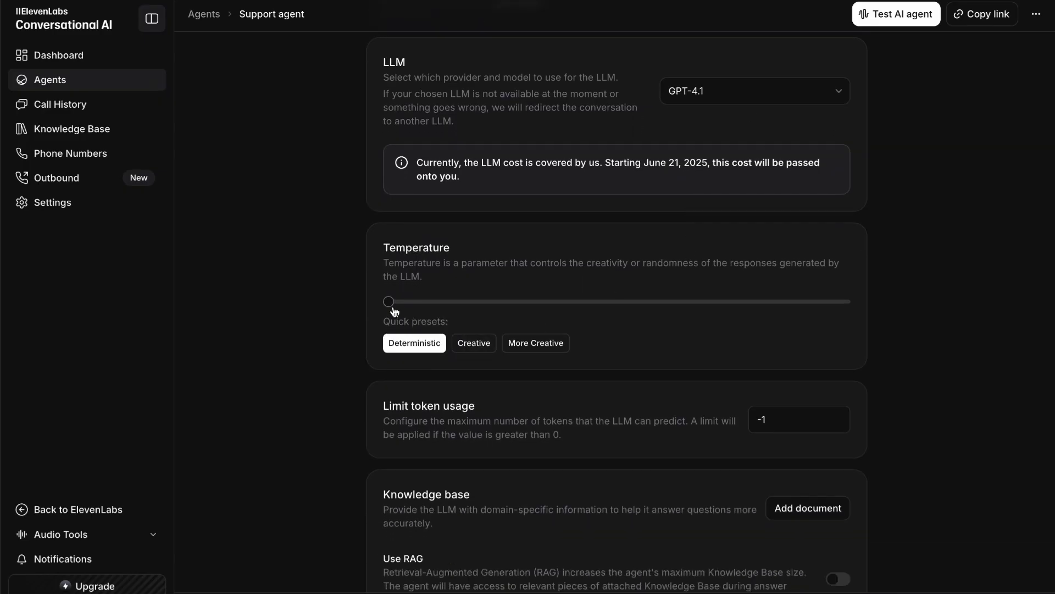
drag(389, 301, 617, 301)
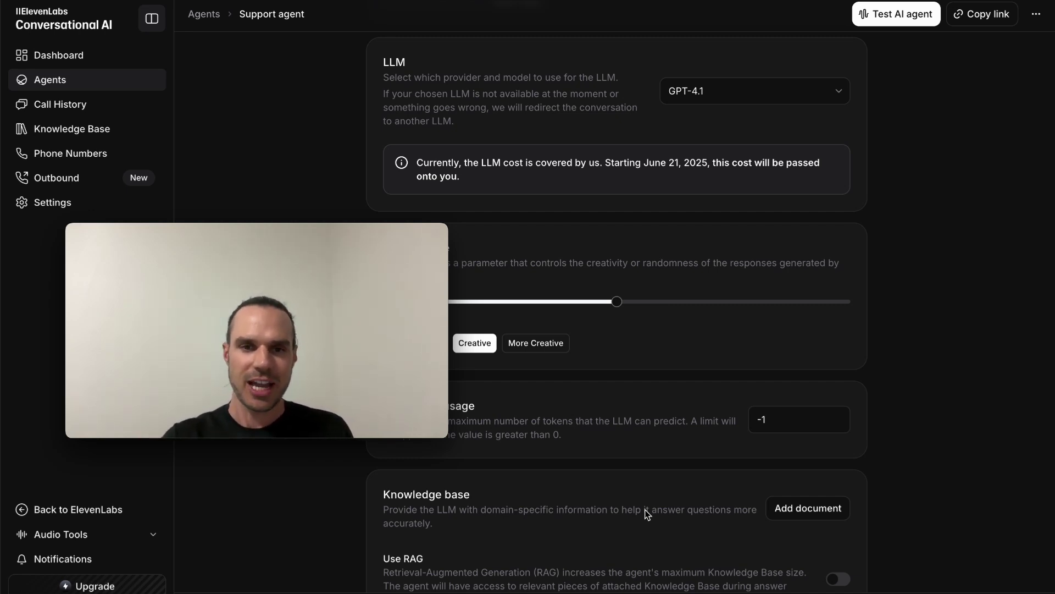
Add the HOME - Nari Media document to the Support agent's knowledge base, adding no tools.
click(790, 510)
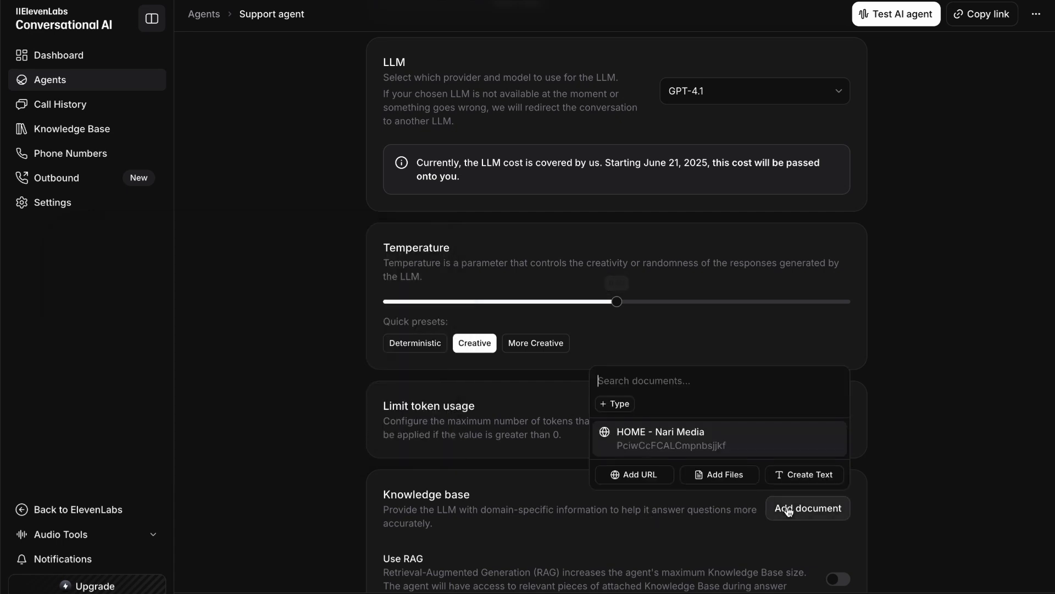
click(680, 438)
scroll(663, 462, down, 5)
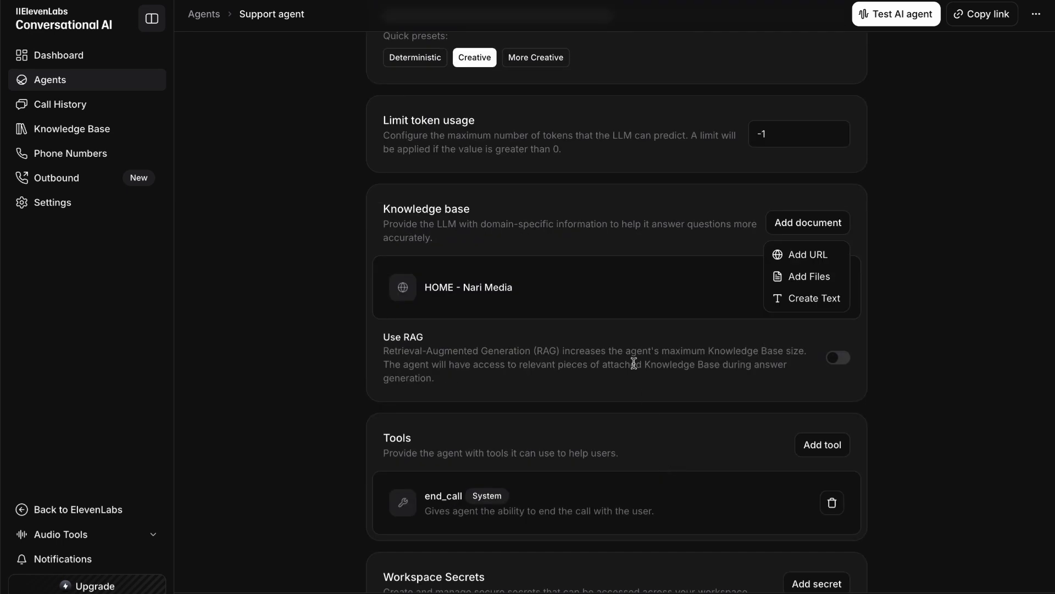
scroll(583, 330, down, 4)
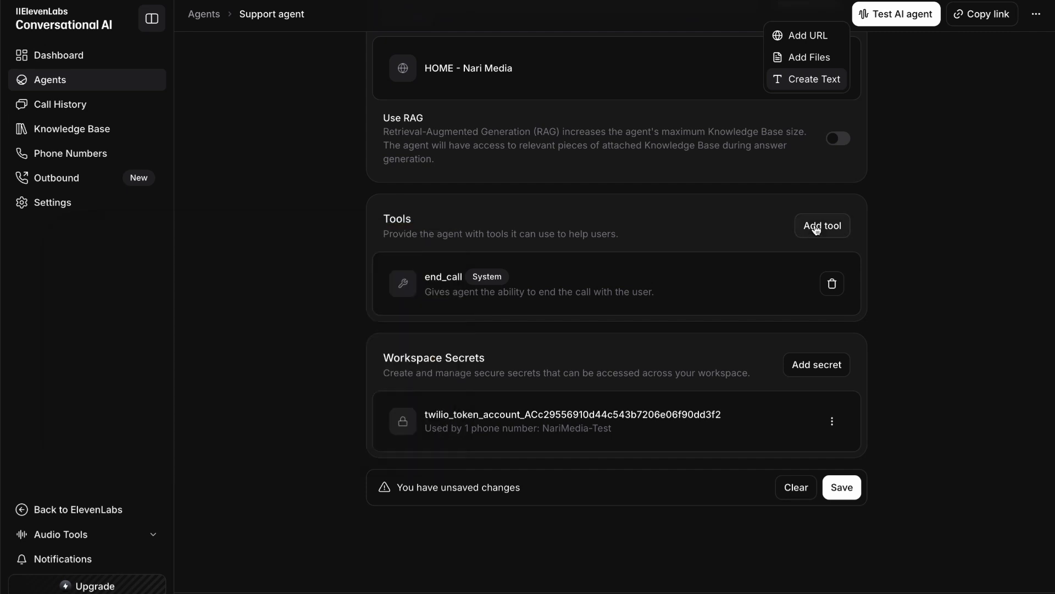
click(816, 230)
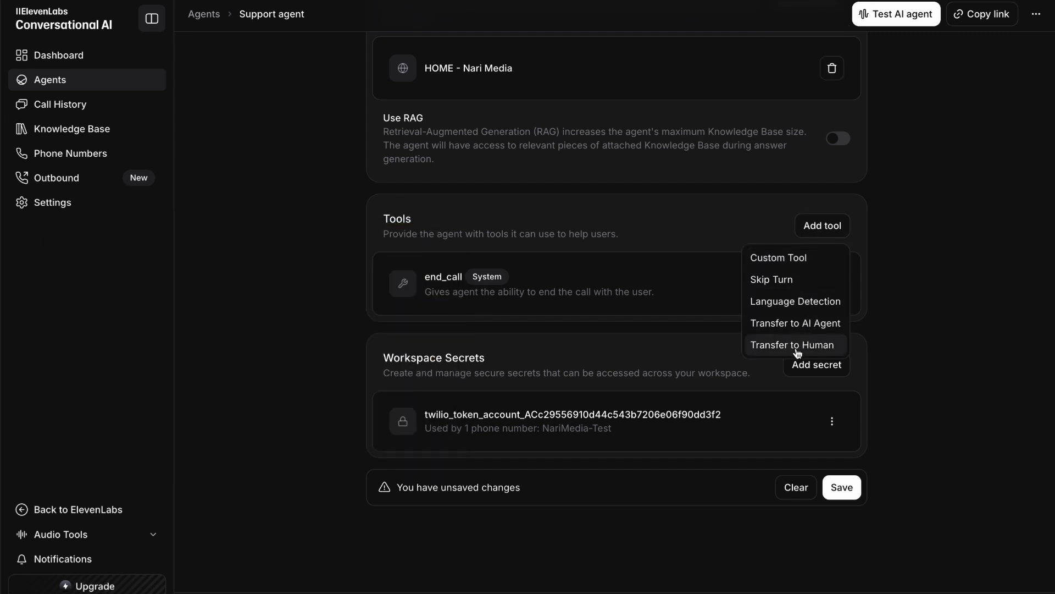
click(702, 377)
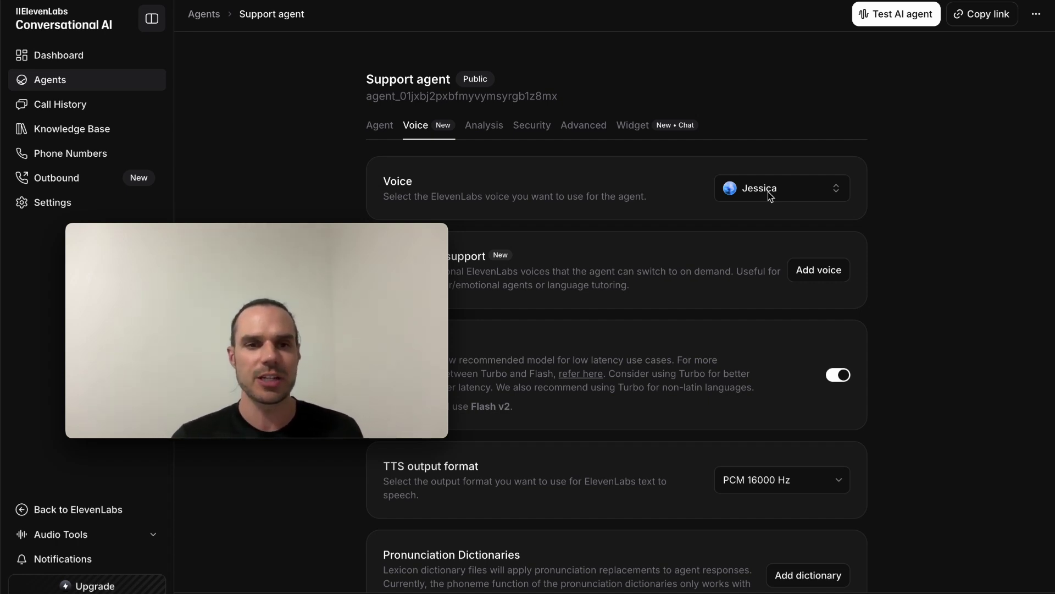
Preview Clara - Relaxing and make it the agent's voice instead of Jessica.
click(776, 192)
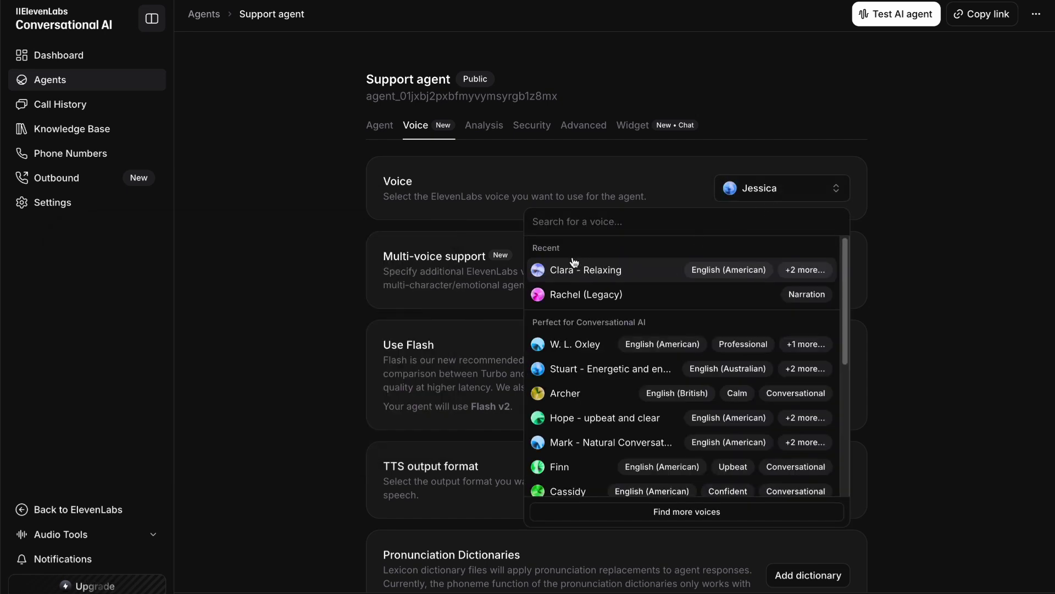
click(539, 270)
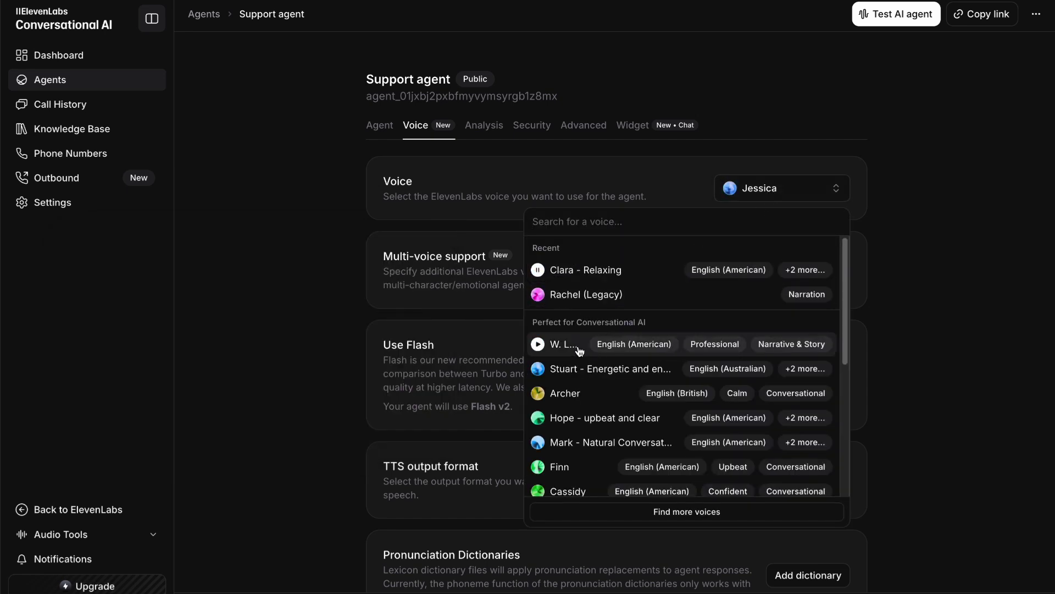
scroll(578, 352, down, 2)
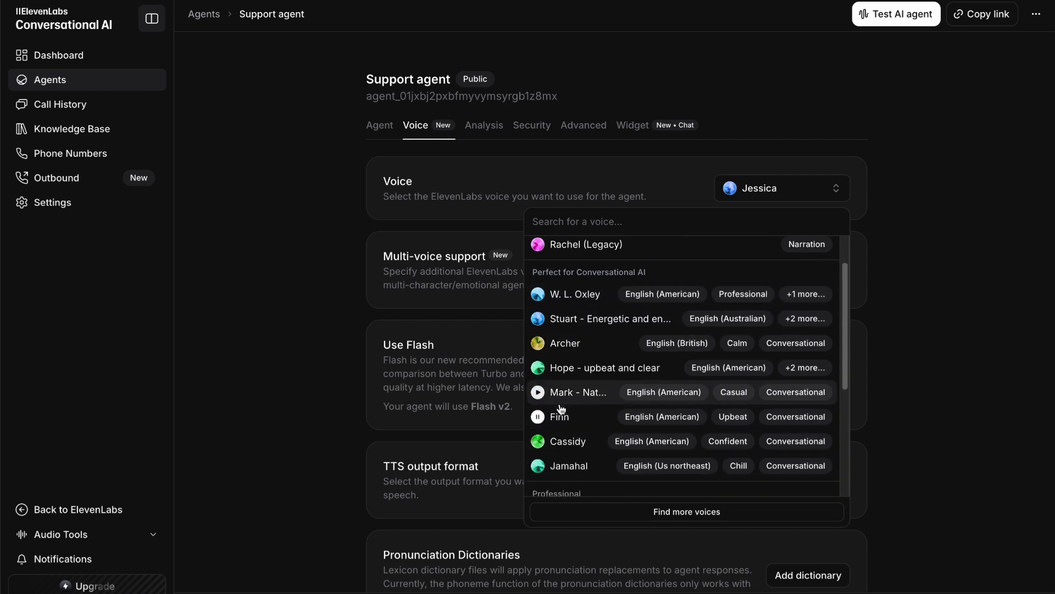
scroll(561, 408, down, 1)
click(586, 476)
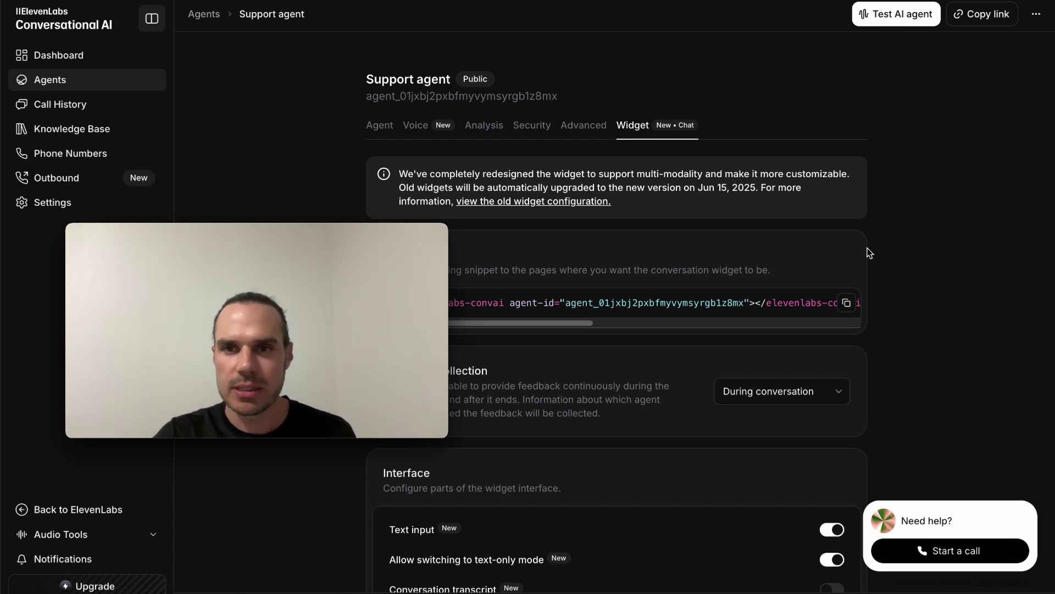
Run and end a test call with the Support agent, then copy the widget embed code.
click(884, 14)
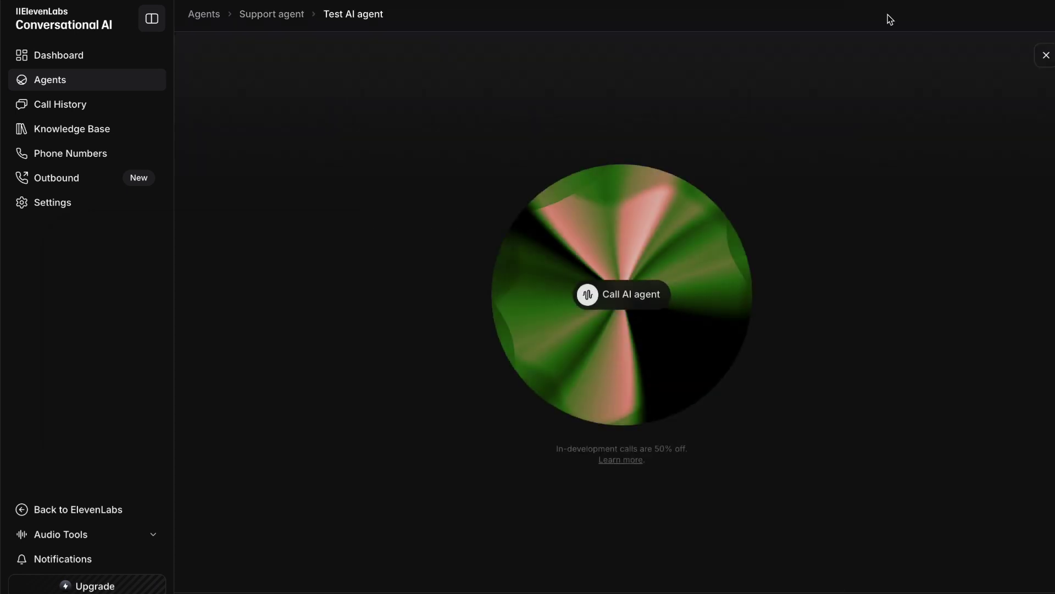
click(639, 298)
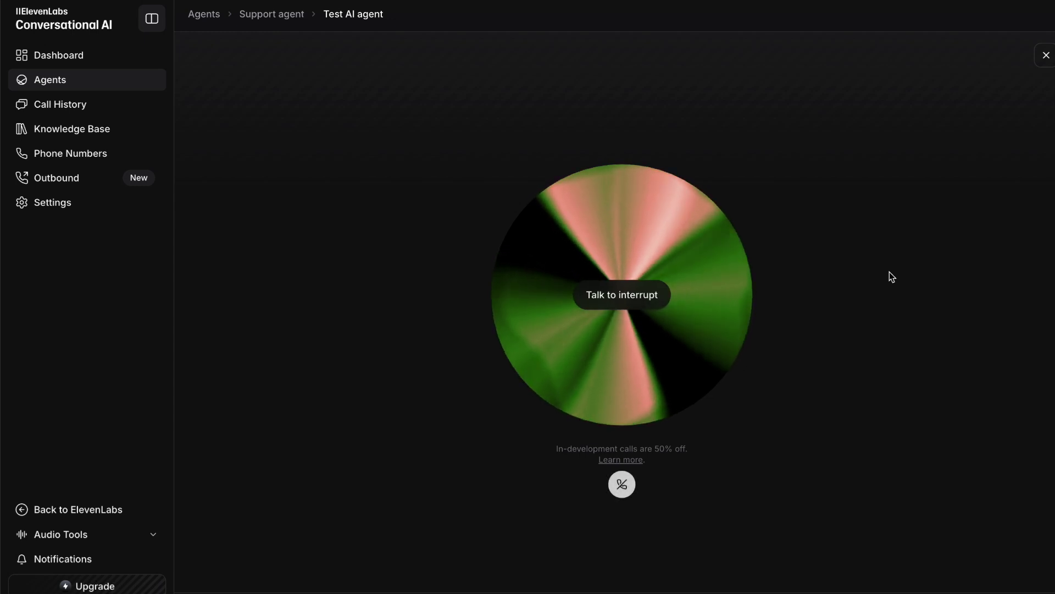
key(XF86AudioRaiseVolume)
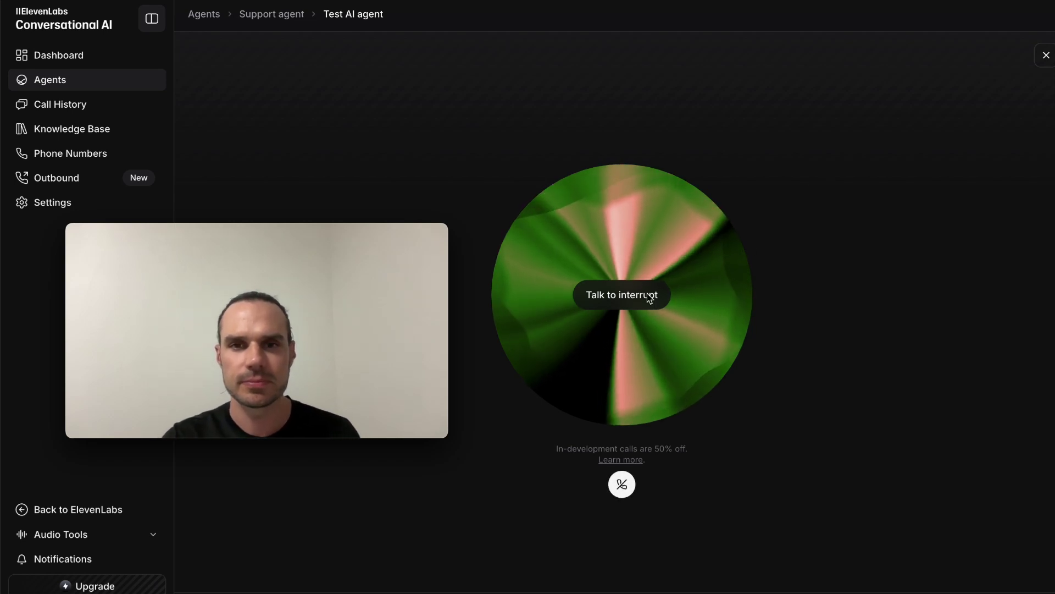
click(1045, 57)
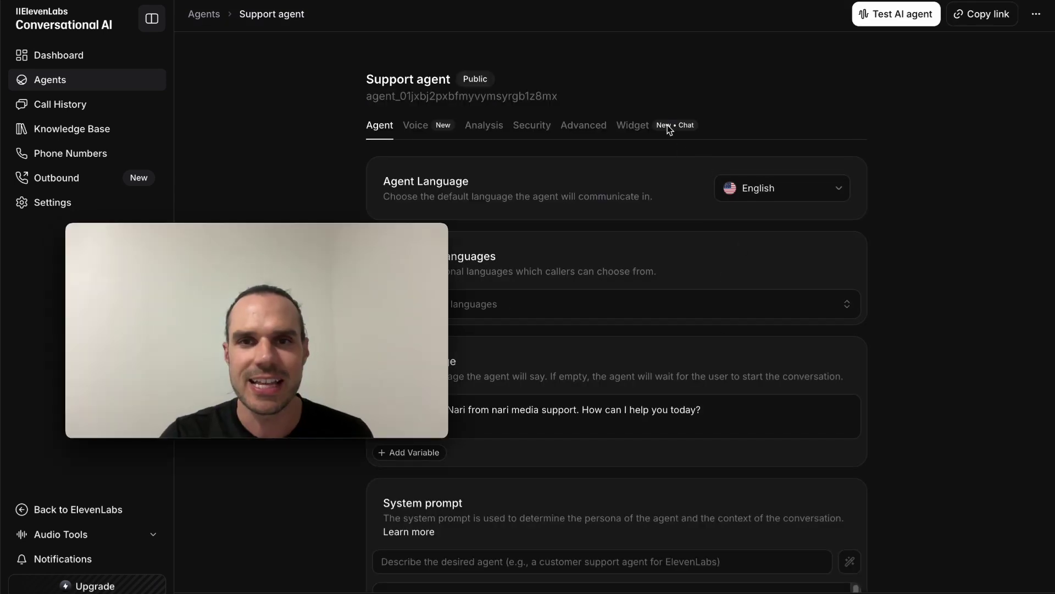
click(637, 126)
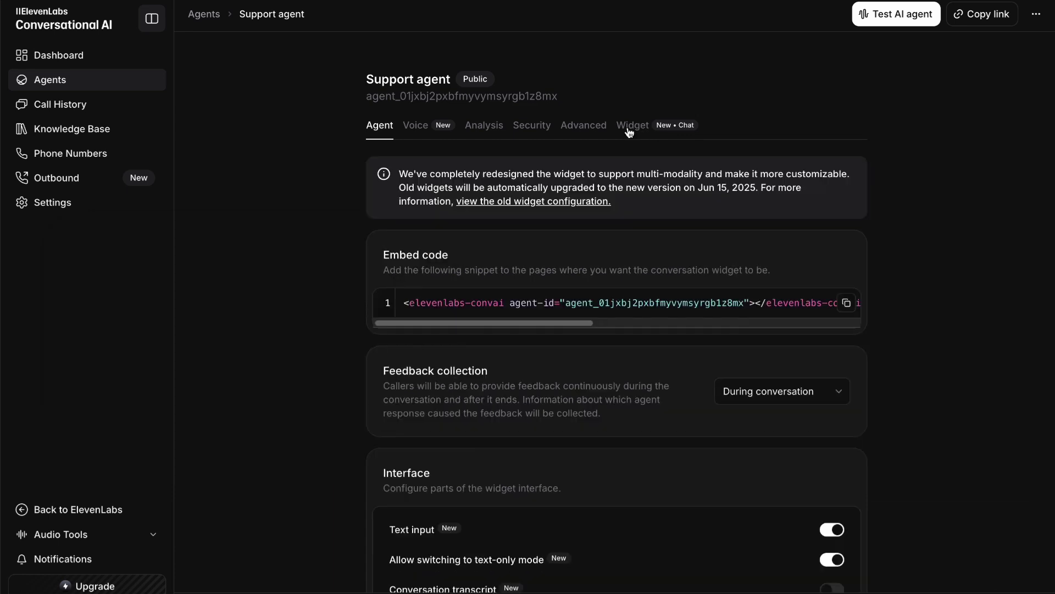
click(845, 305)
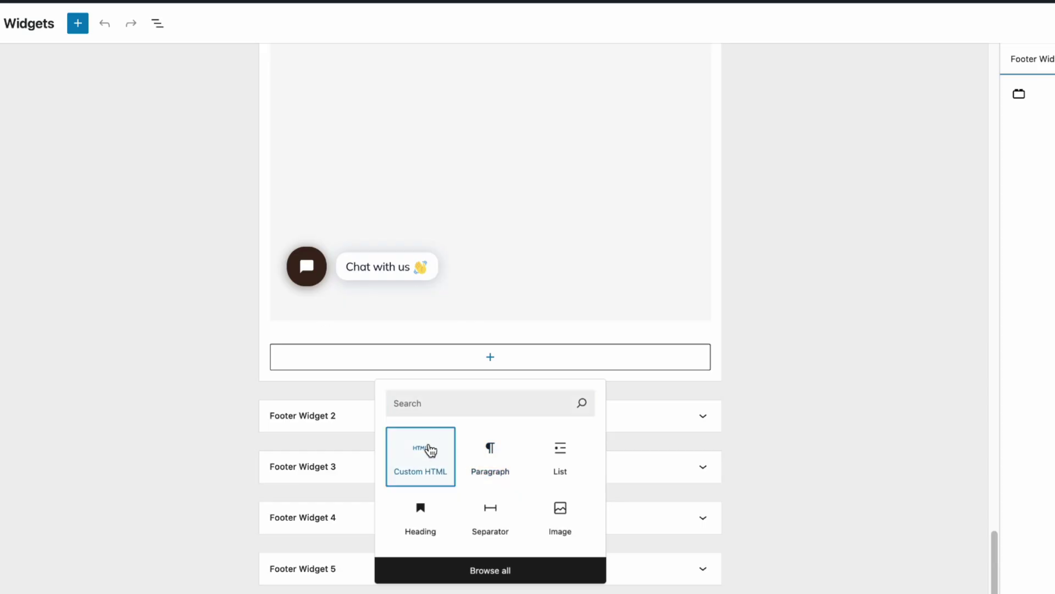
Paste the ElevenLabs embed code into a new Custom HTML block in the footer widgets.
click(429, 448)
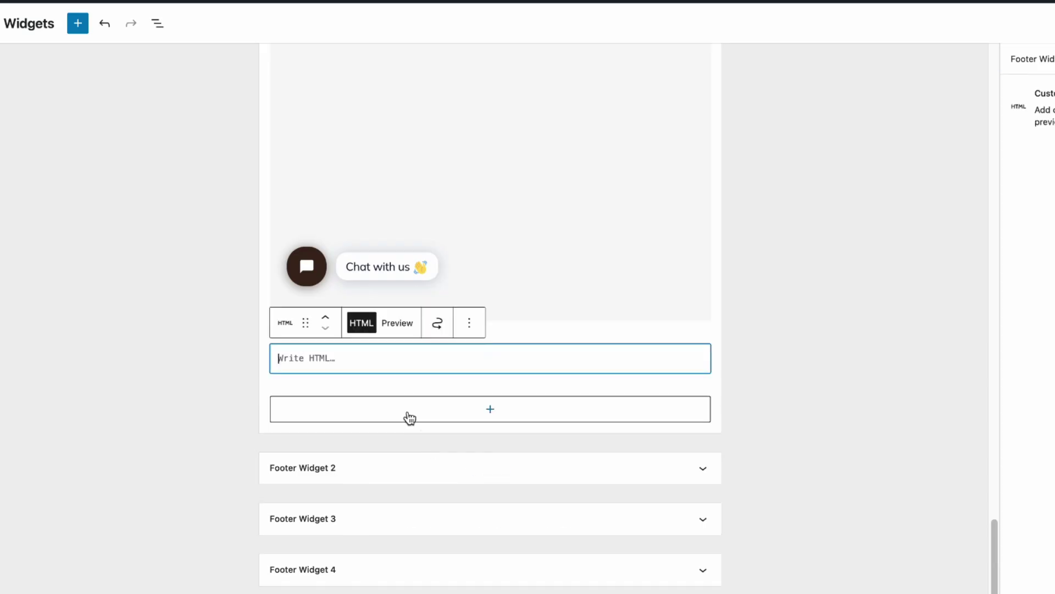
key(ctrl+v)
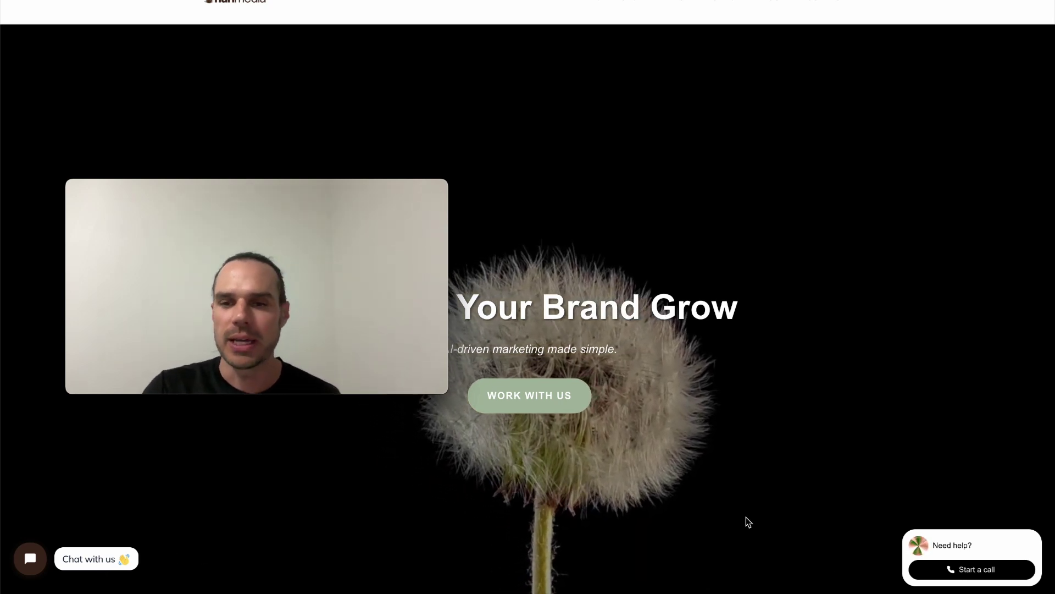
Start a call from the site's voice widget and accept its recording terms.
click(967, 570)
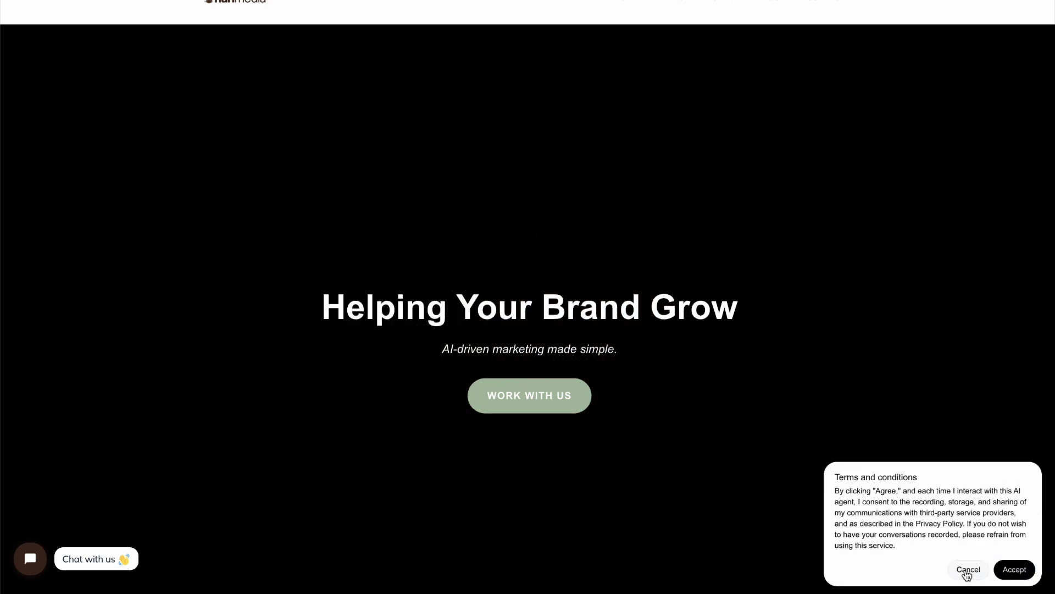
click(1014, 569)
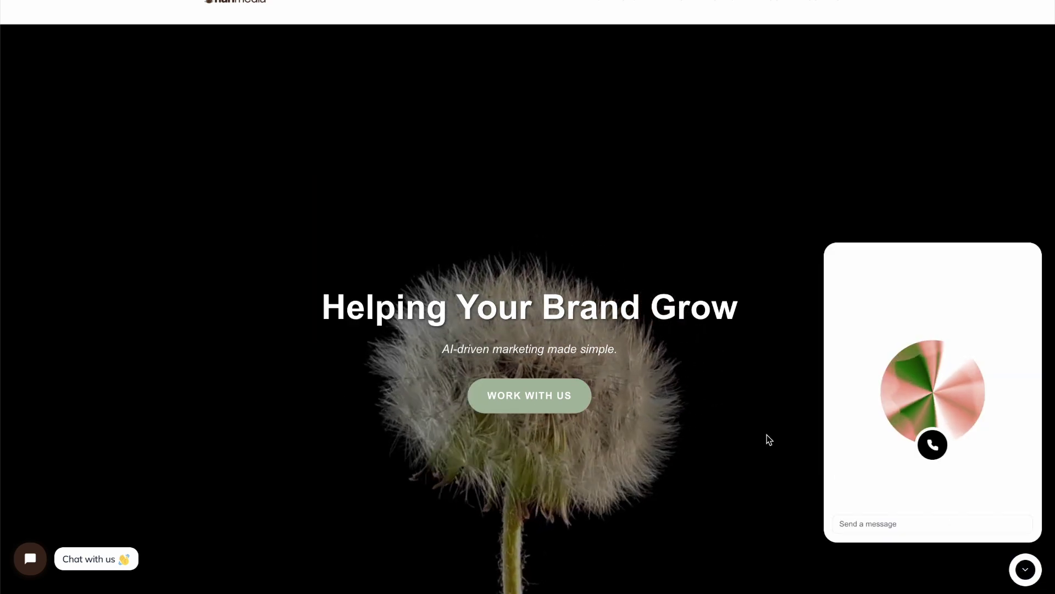